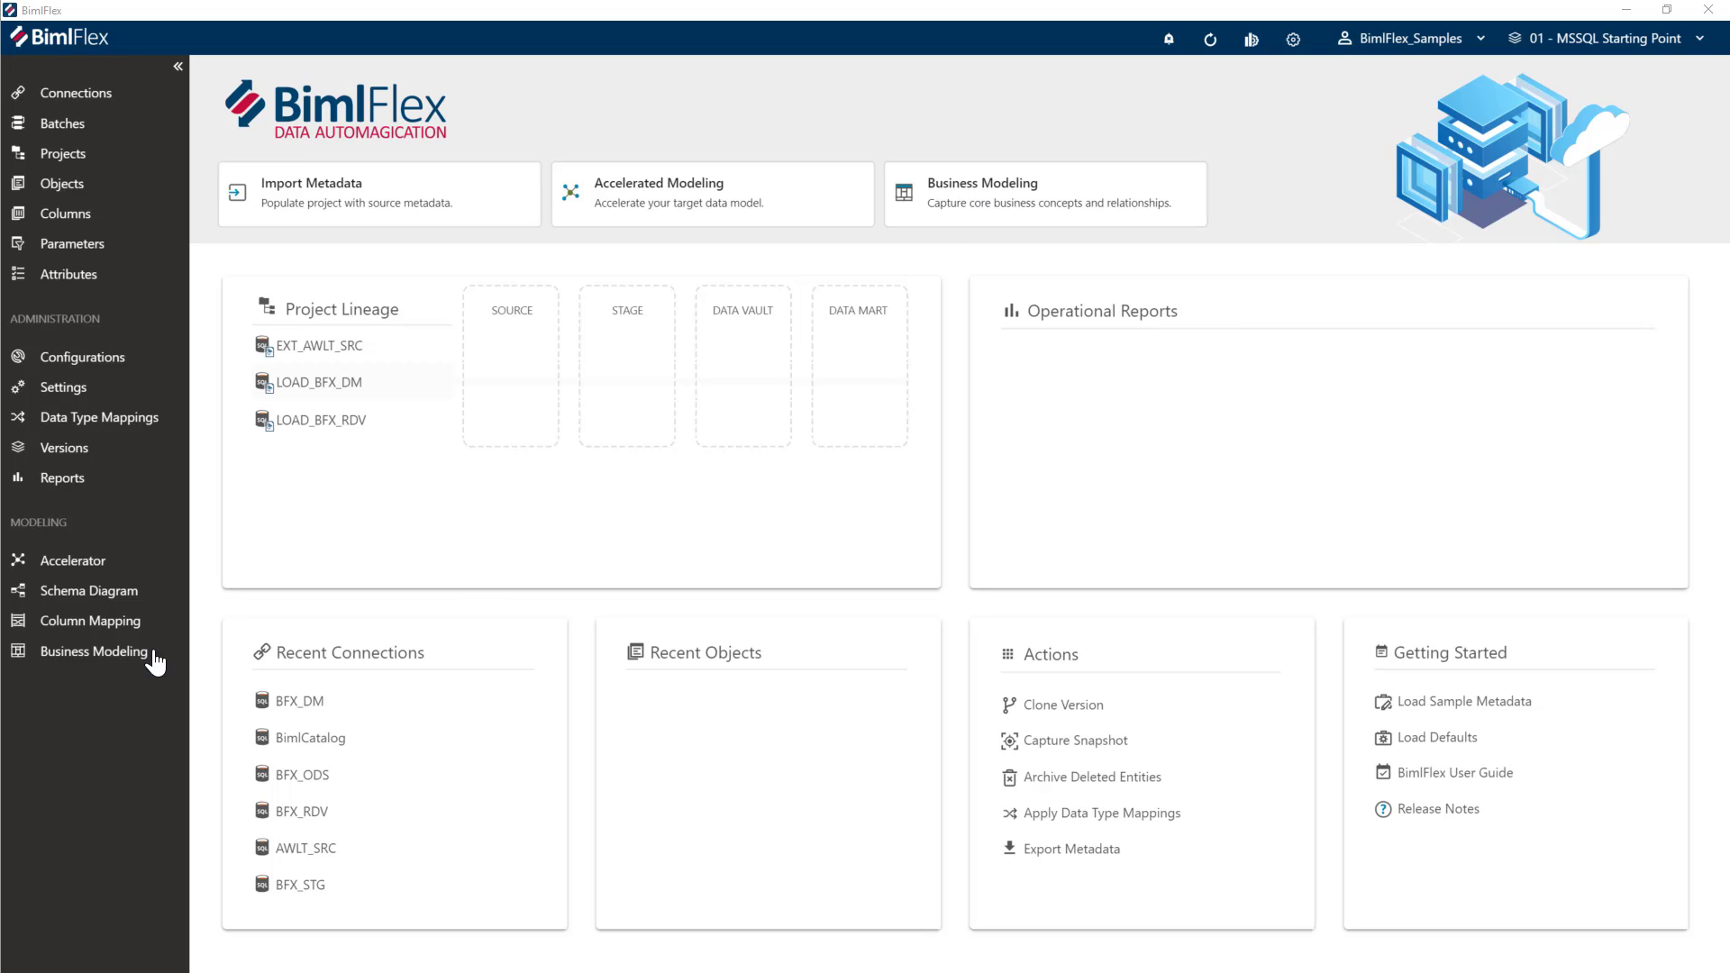
- Open the Business Modeling page from the BimlFlex home page
{"action": "left_click", "coordinate": [1014, 212]}
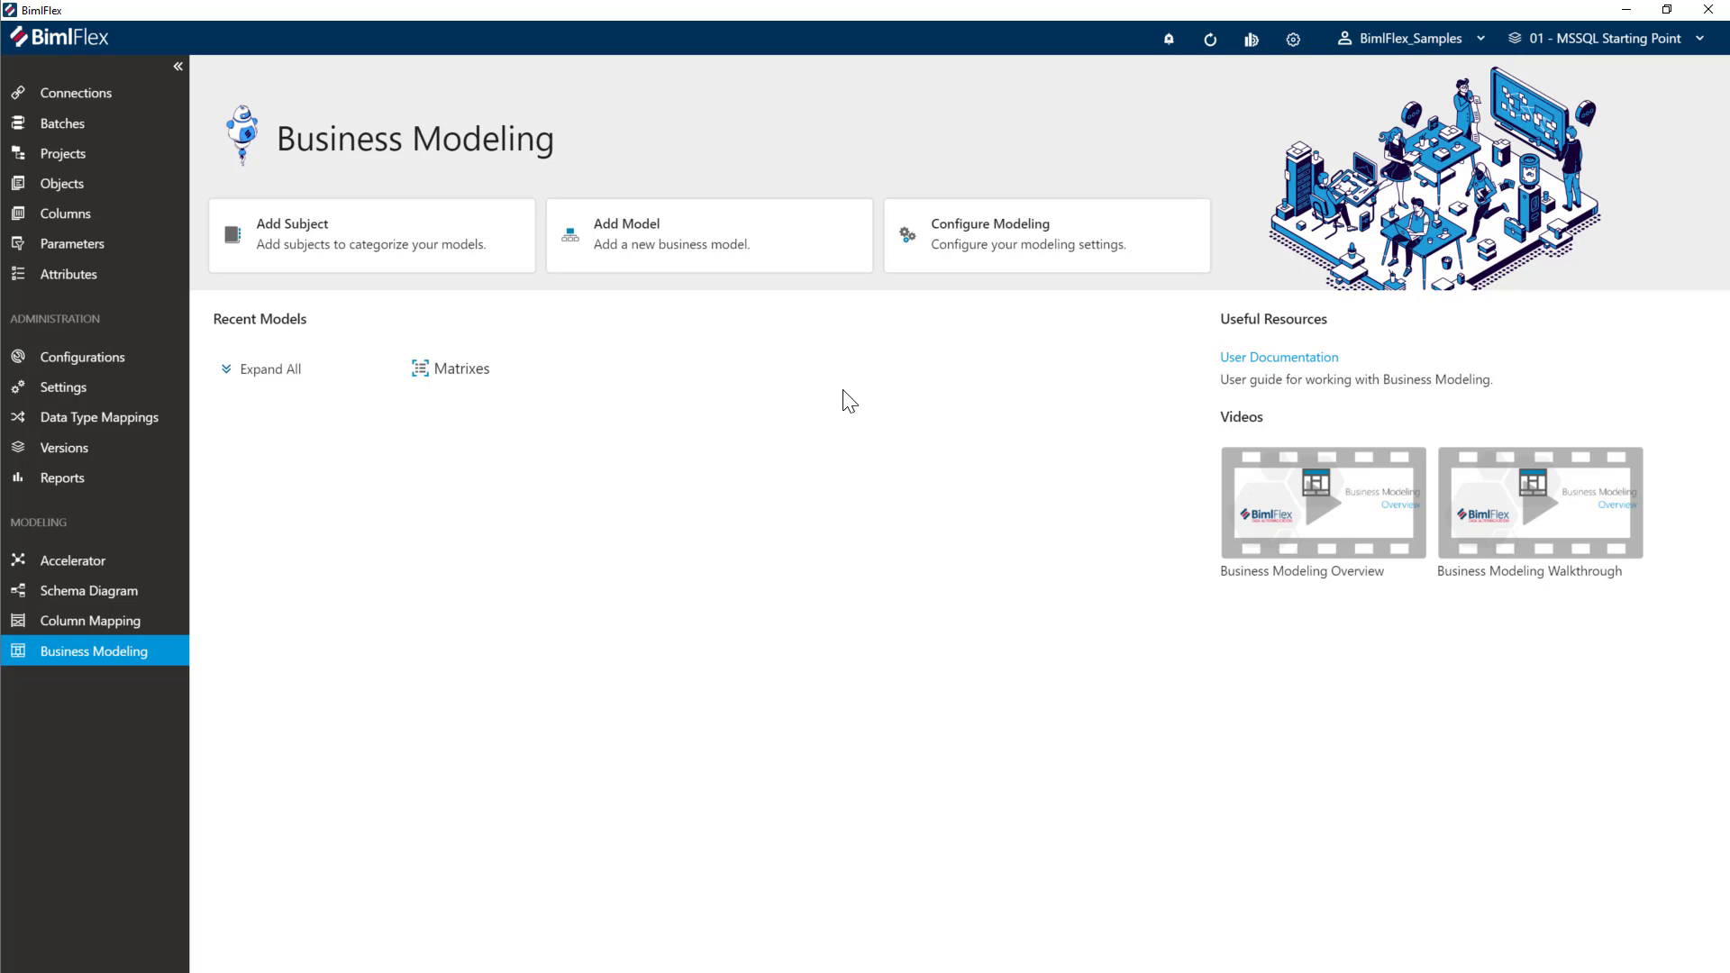
- Open the Business Modeling Configuration page showing the ELM and PPR methodology options
{"action": "left_click", "coordinate": [1030, 255]}
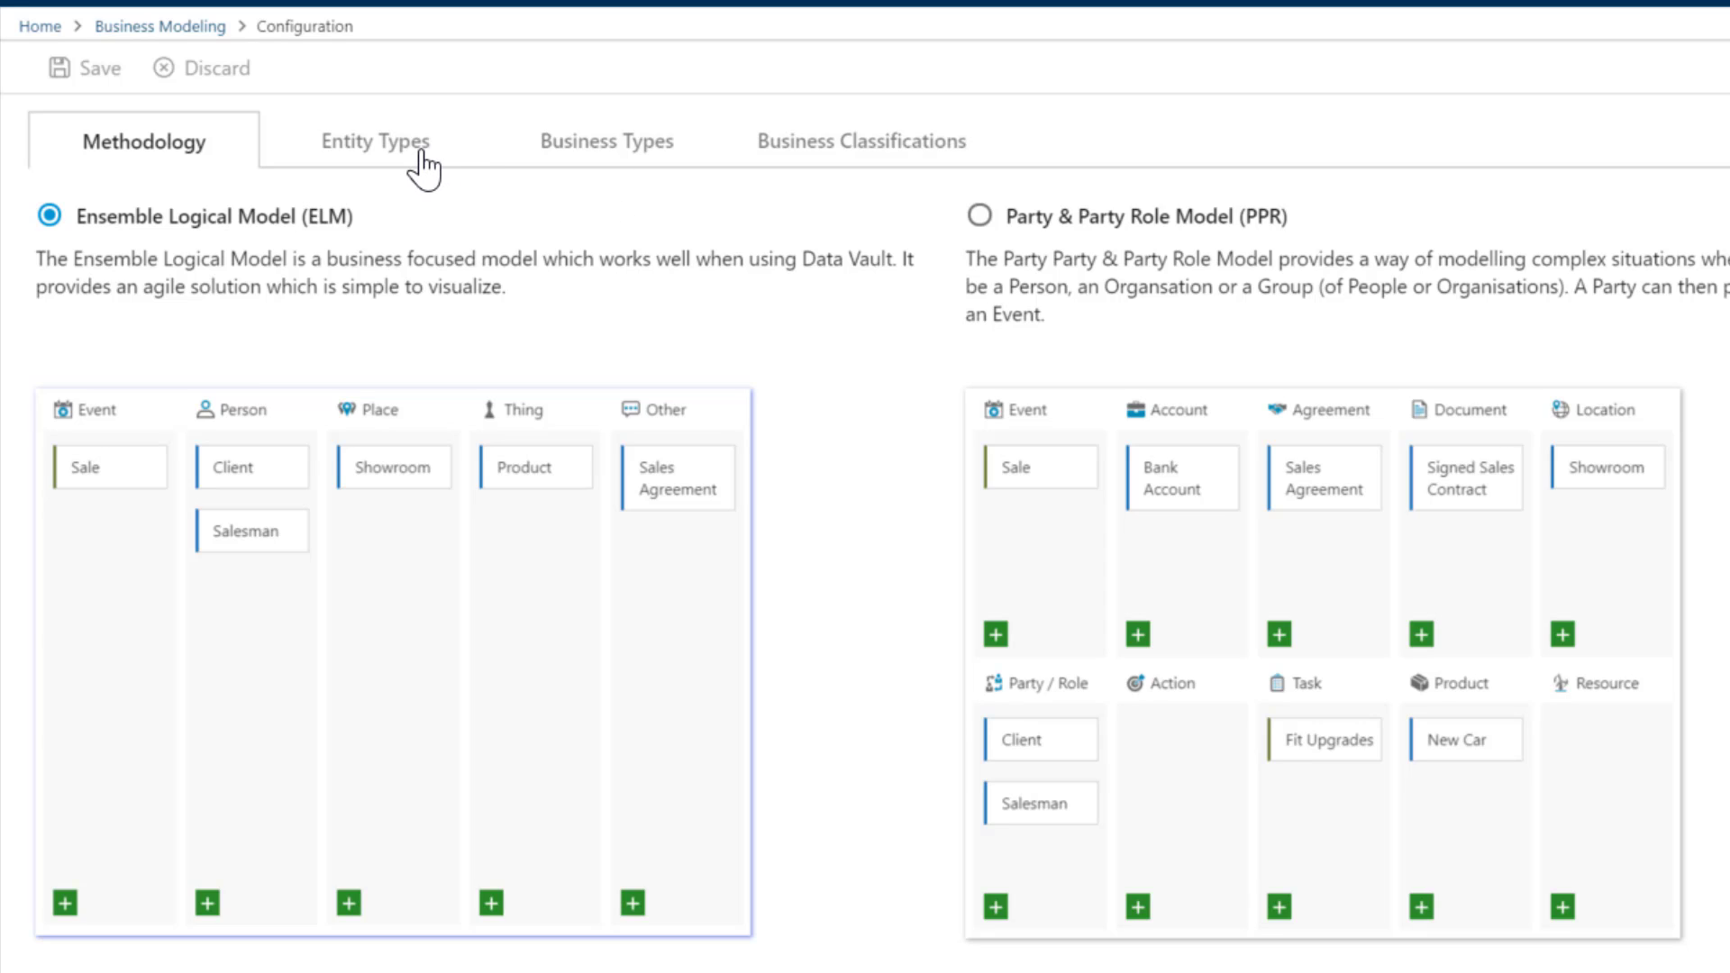
- Save Party & Party Role Model (PPR) as the methodology and list the entity types
{"action": "left_click", "coordinate": [987, 220]}
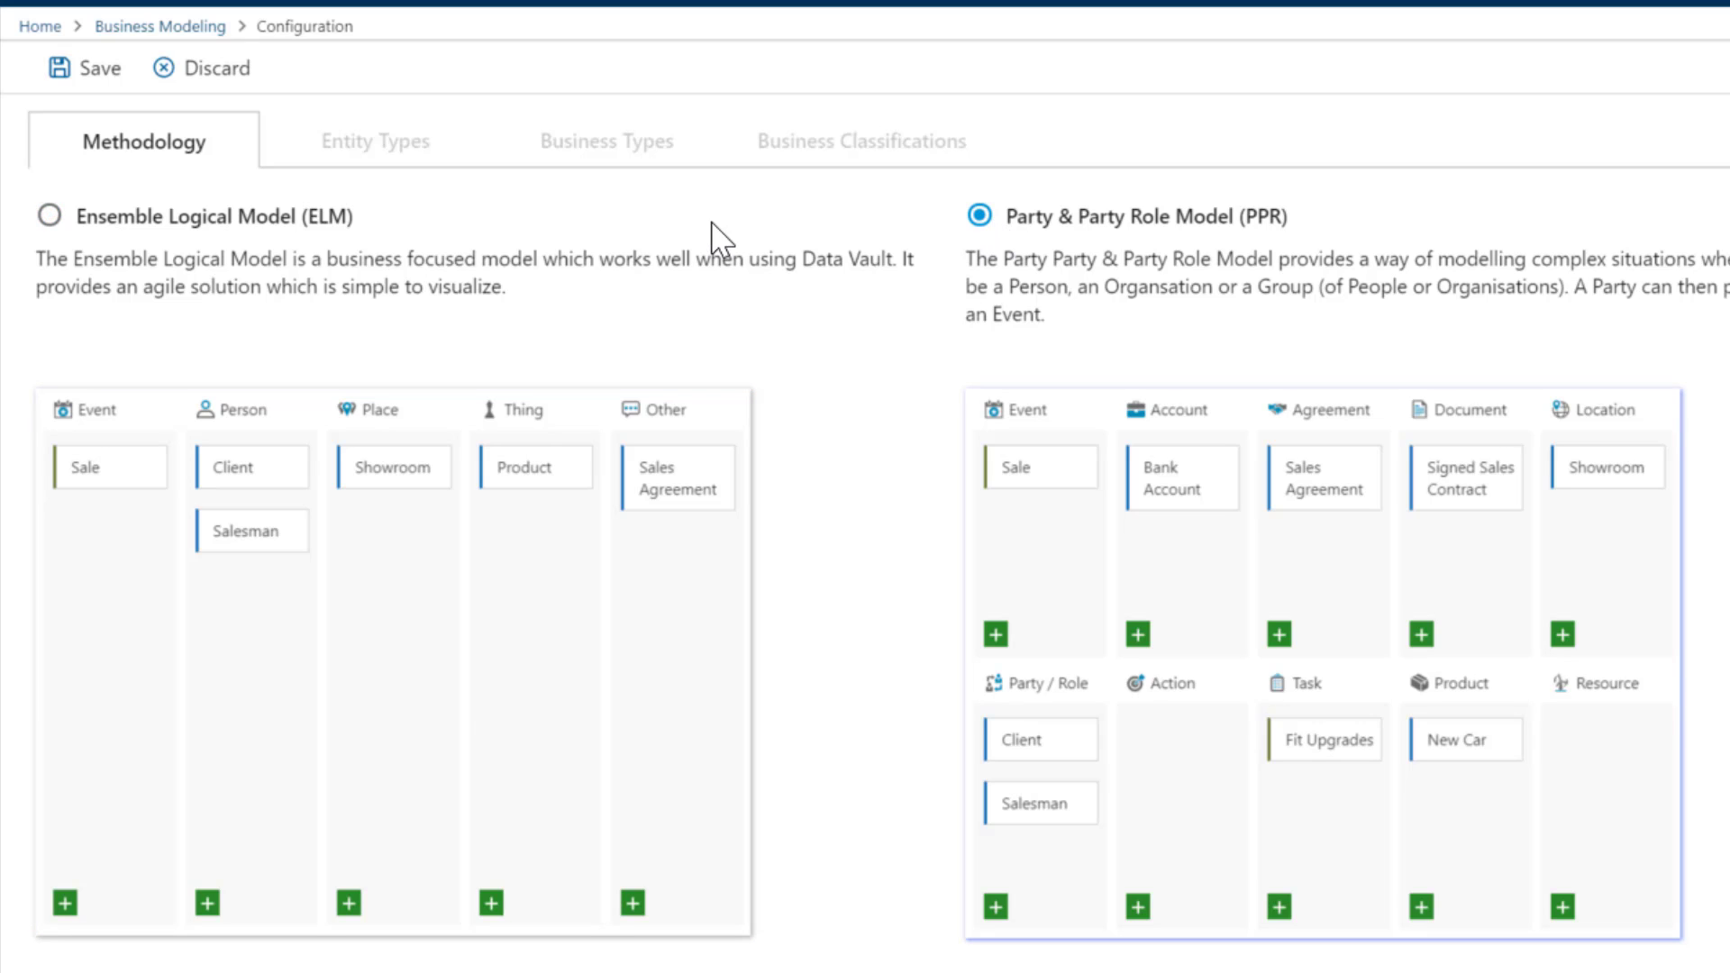
{"action": "left_click", "coordinate": [72, 69]}
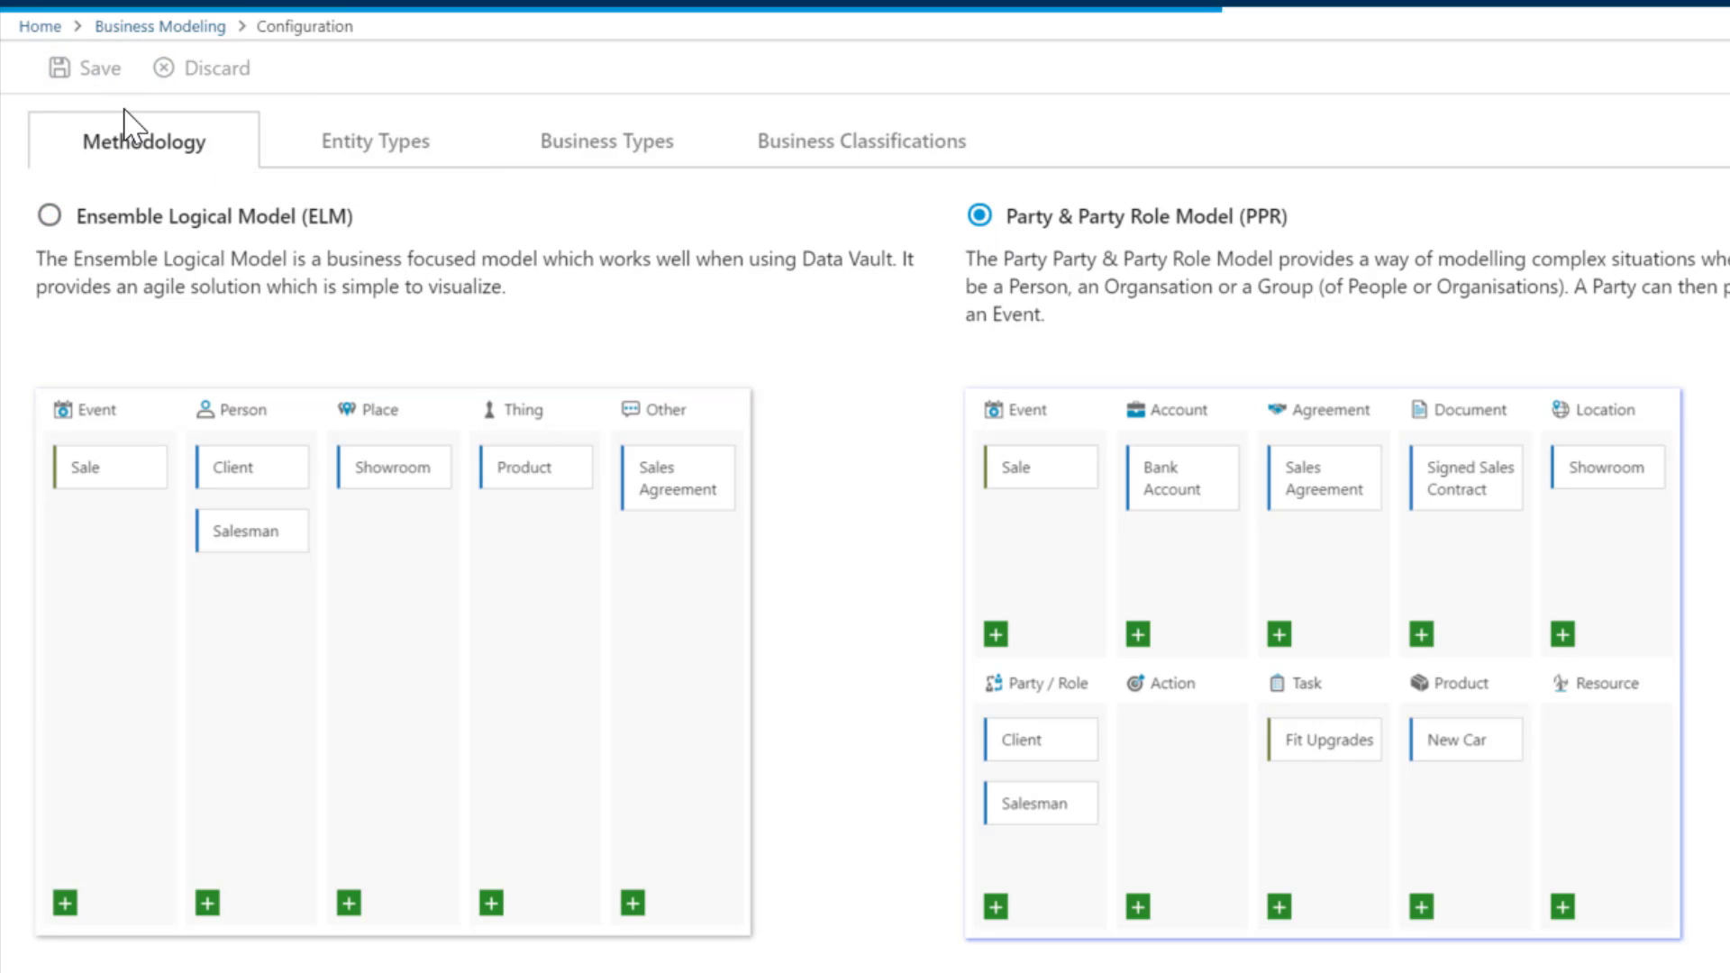
{"action": "left_click", "coordinate": [359, 151]}
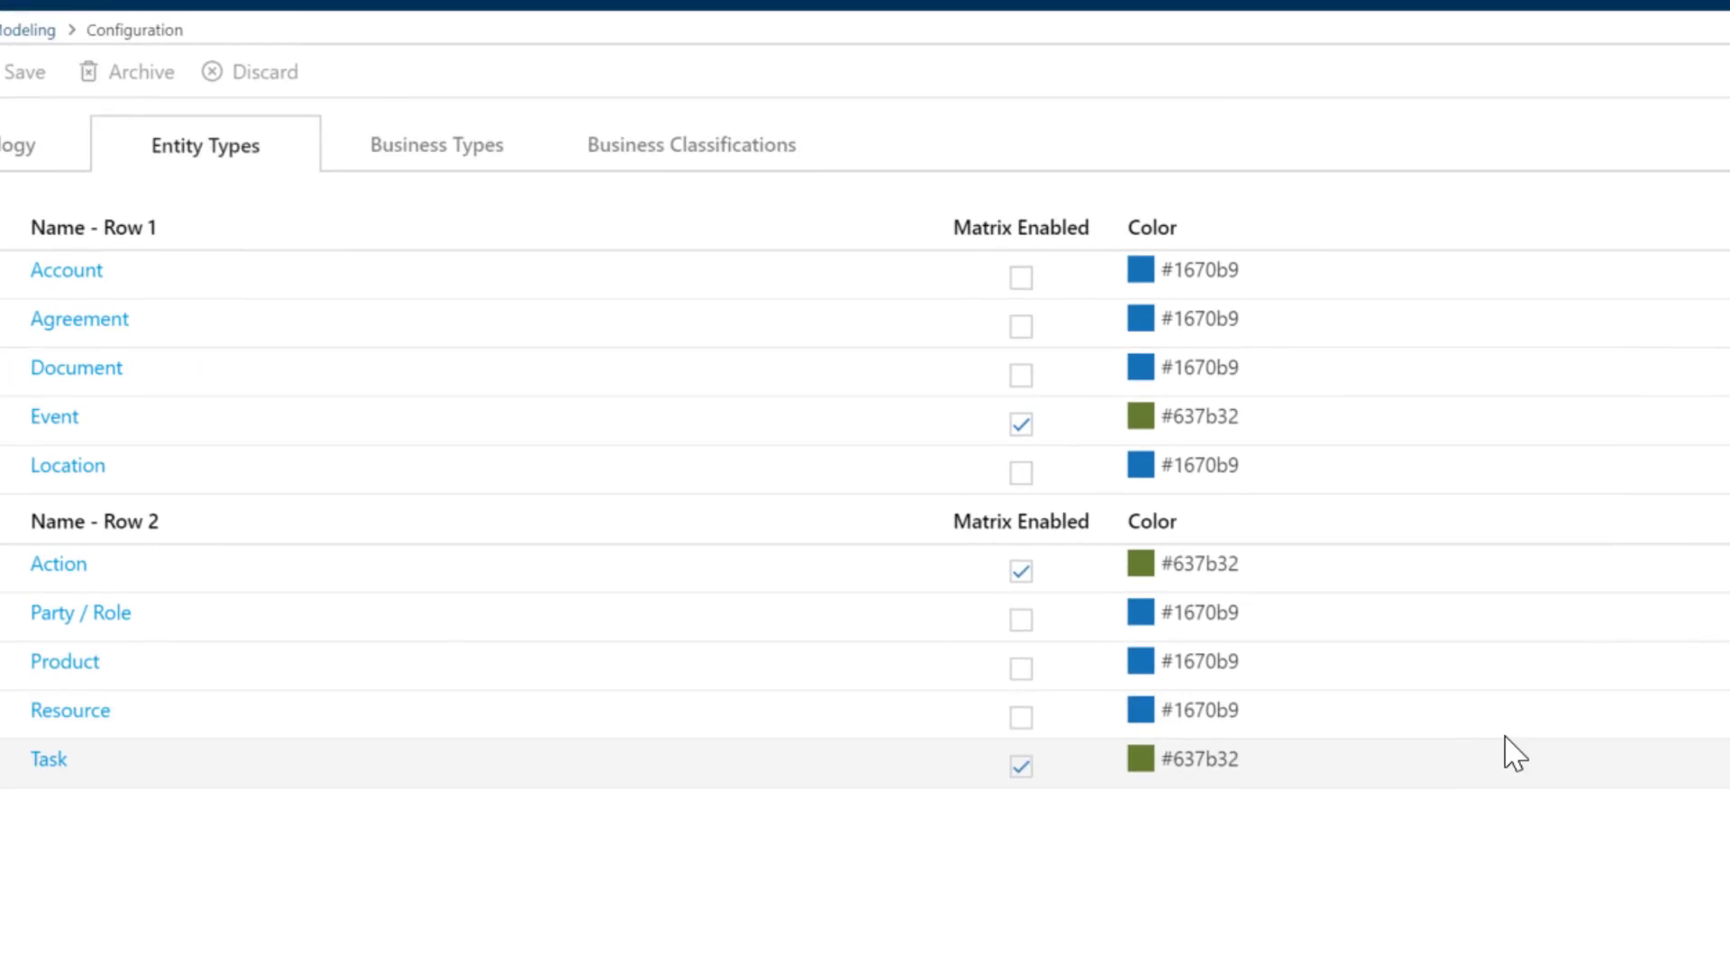
- Keep the Account icon unchanged, move Agreement above Account, and save the entity type order
{"action": "left_click", "coordinate": [1599, 283]}
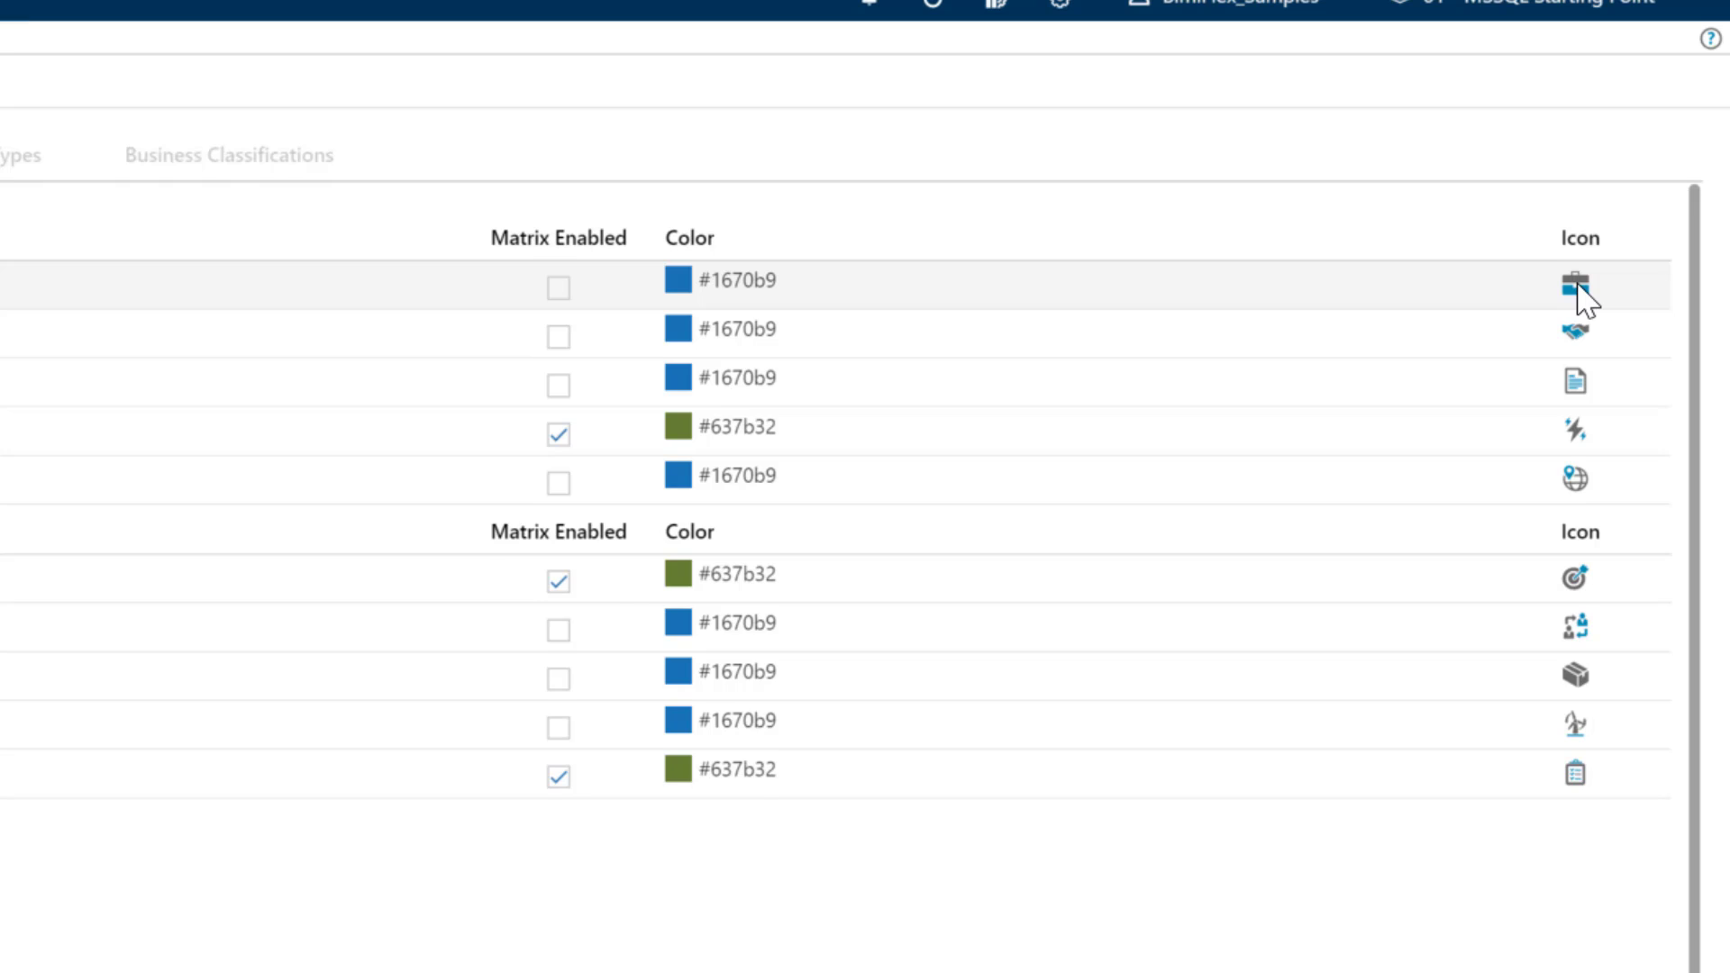
{"action": "left_click", "coordinate": [1623, 328]}
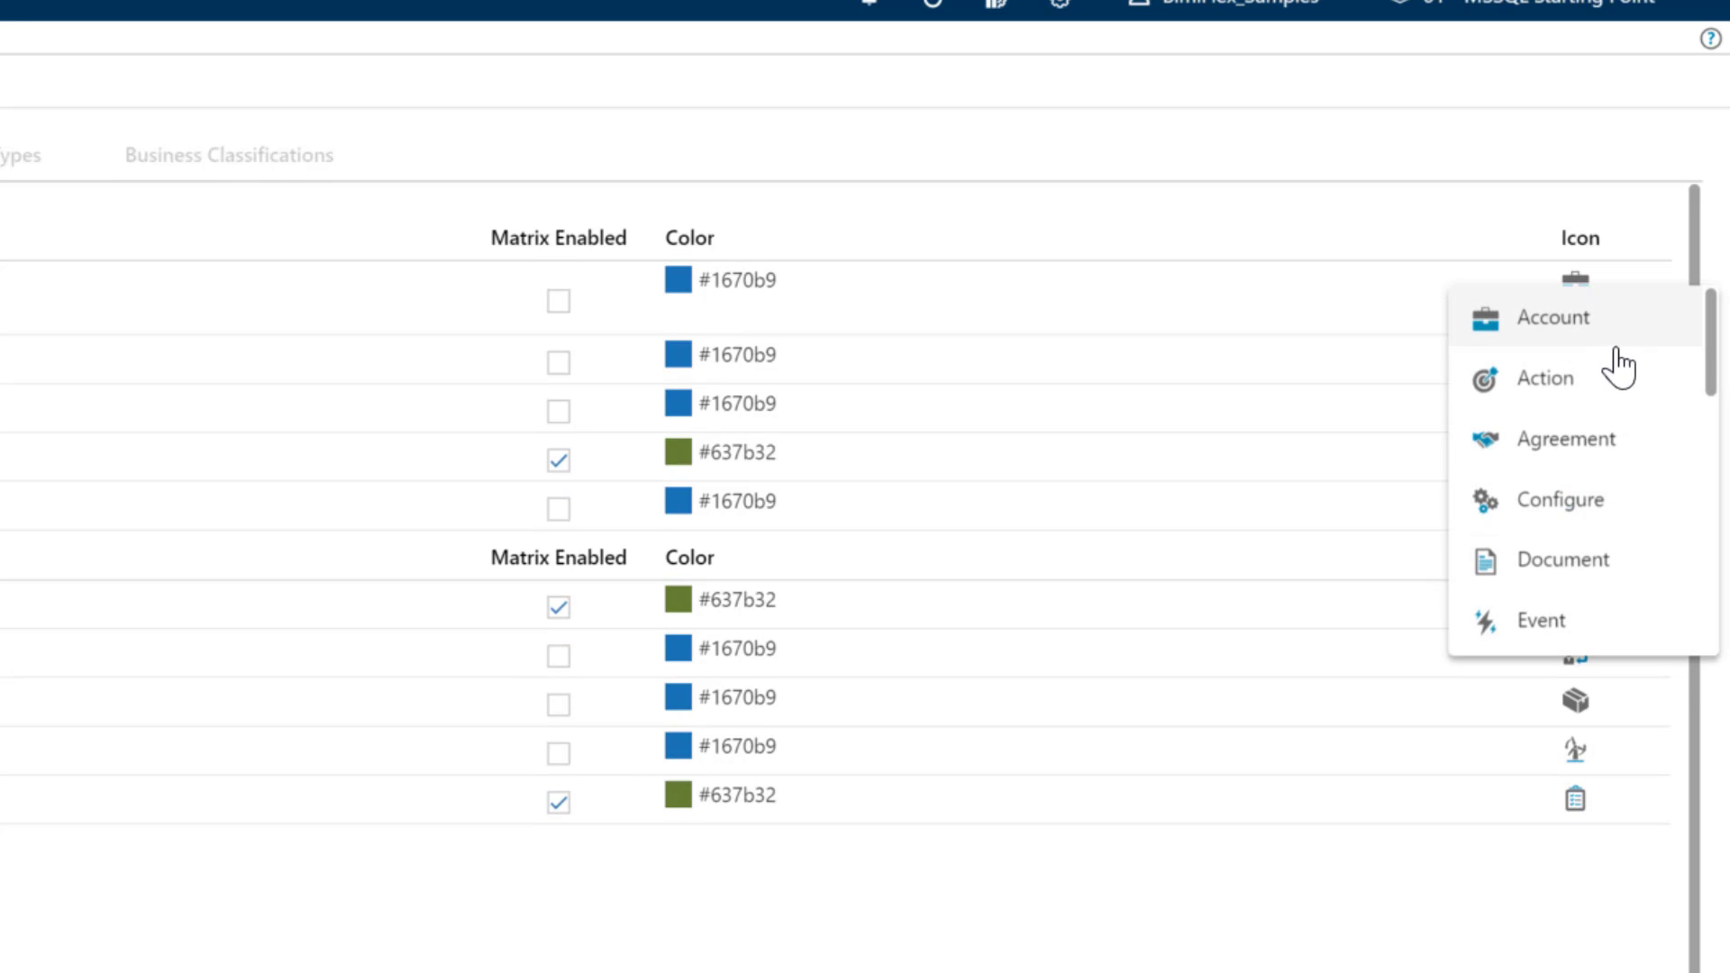
{"action": "mouse_move", "coordinate": [1704, 364]}
{"action": "left_mouse_down"}
{"action": "mouse_move", "coordinate": [1684, 649]}
{"action": "mouse_move", "coordinate": [1700, 332]}
{"action": "left_mouse_up"}
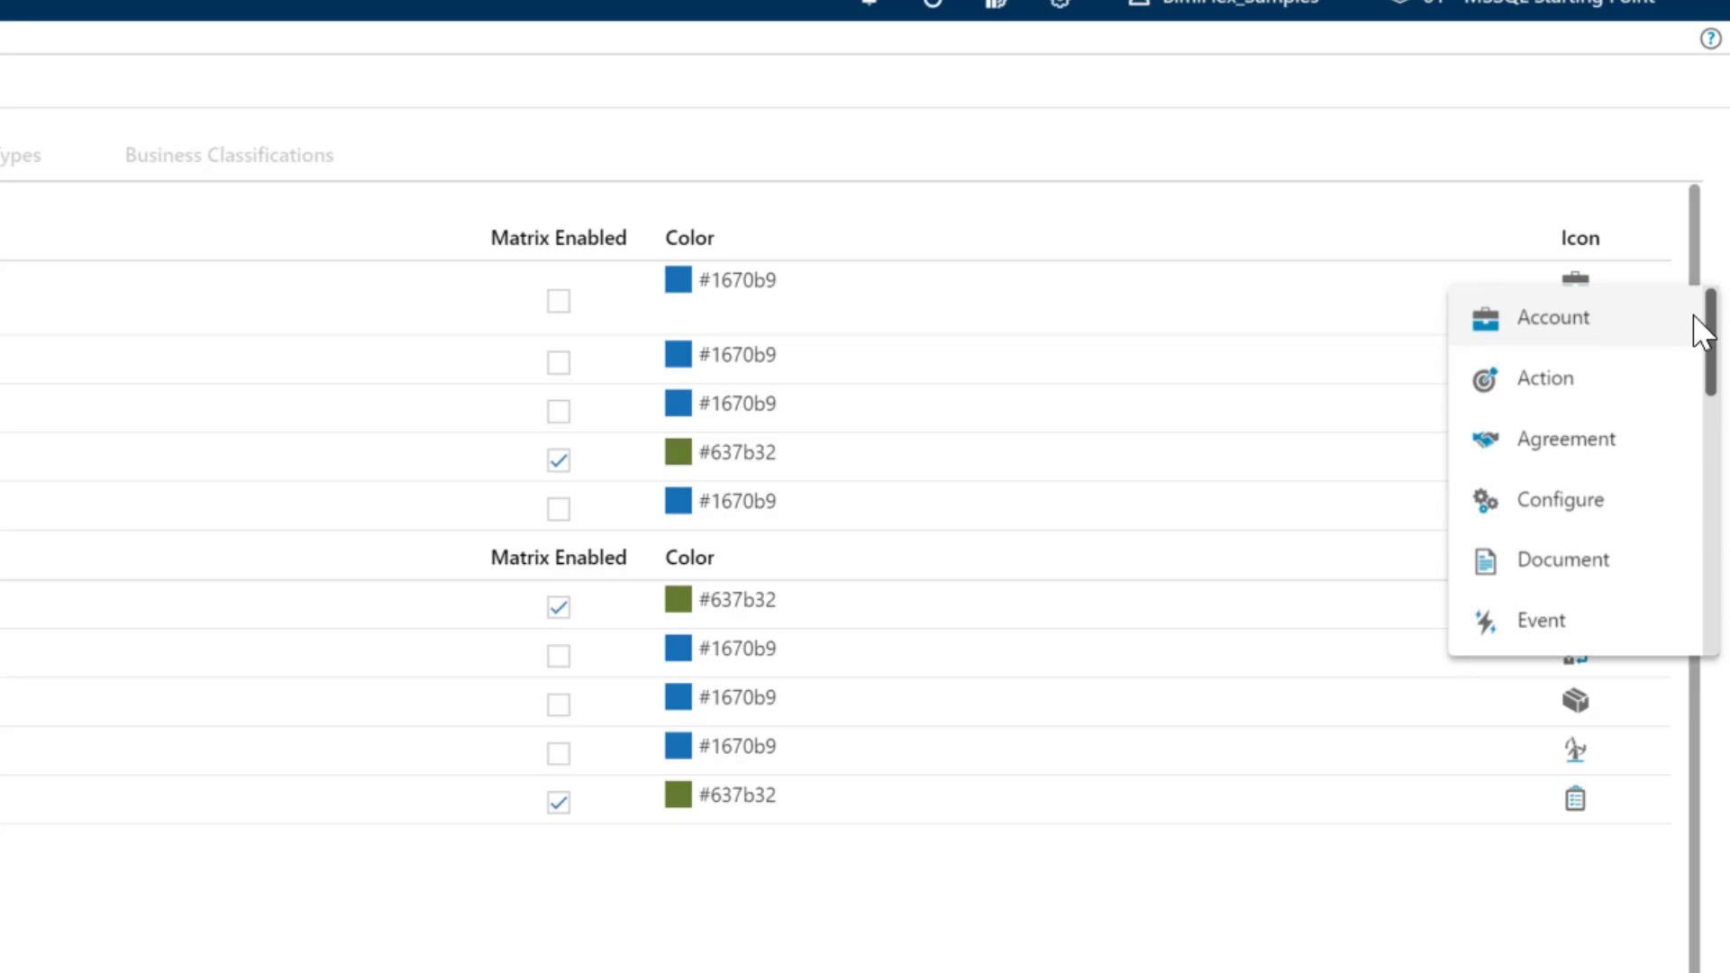
{"action": "left_click", "coordinate": [1523, 947]}
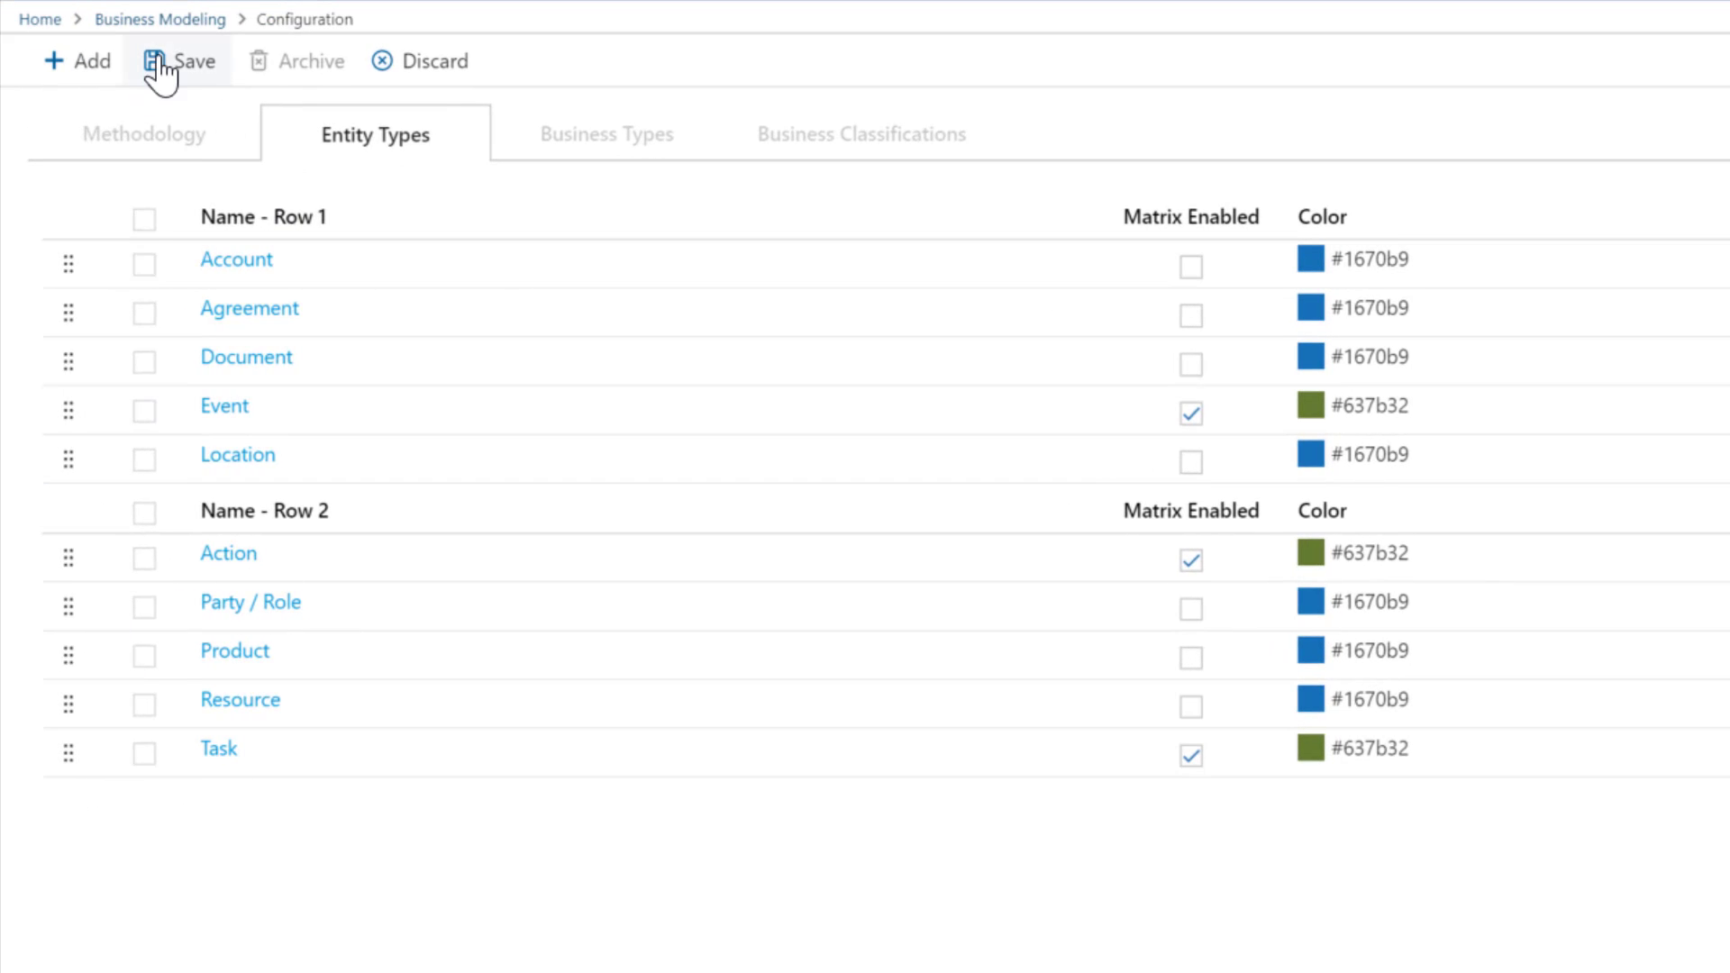
{"action": "left_click", "coordinate": [155, 61]}
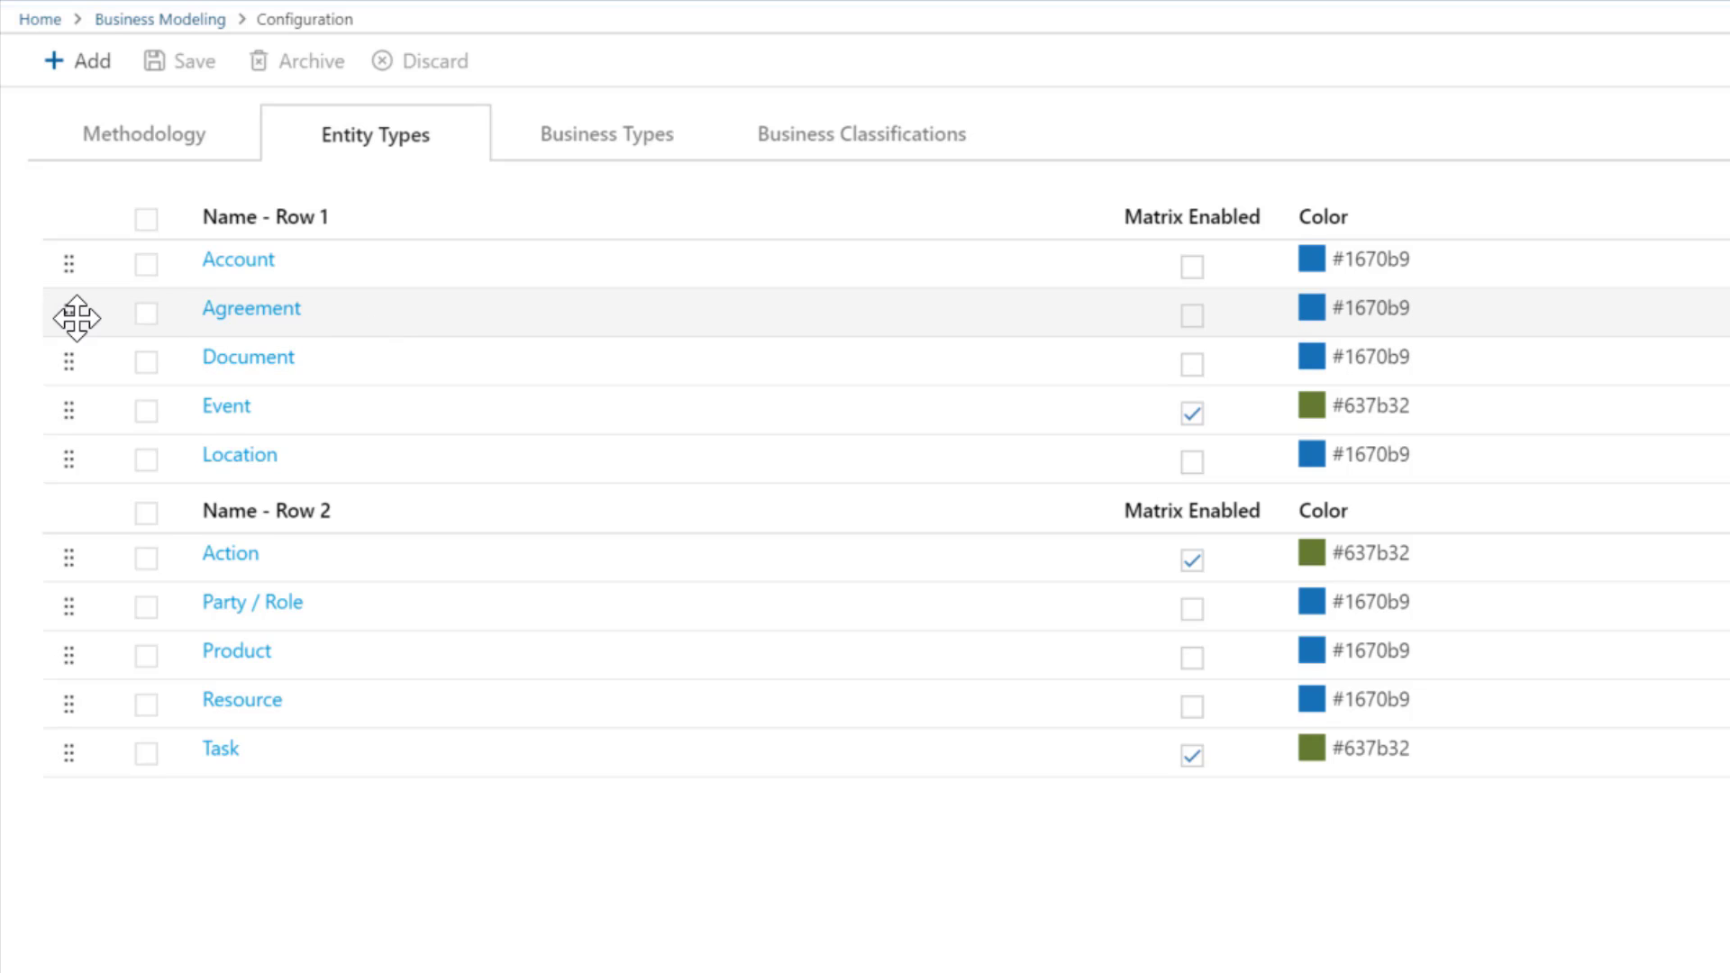
{"action": "left_click_drag", "start_coordinate": [77, 317], "coordinate": [74, 245]}
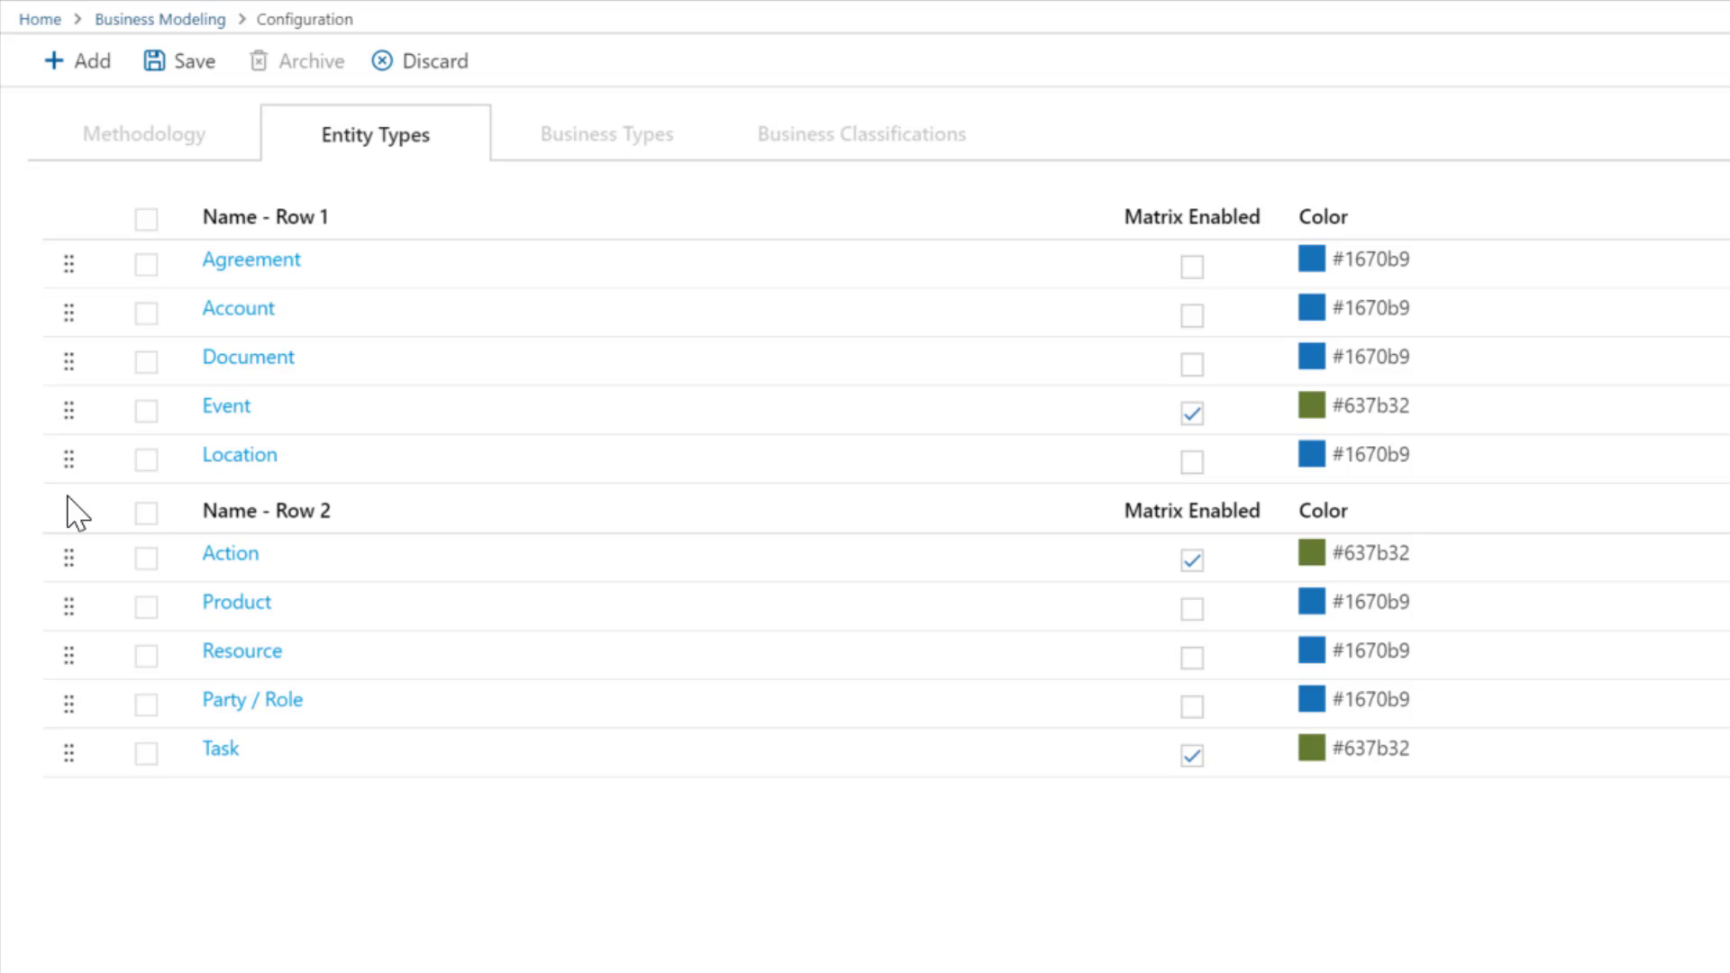
{"action": "left_click", "coordinate": [176, 78]}
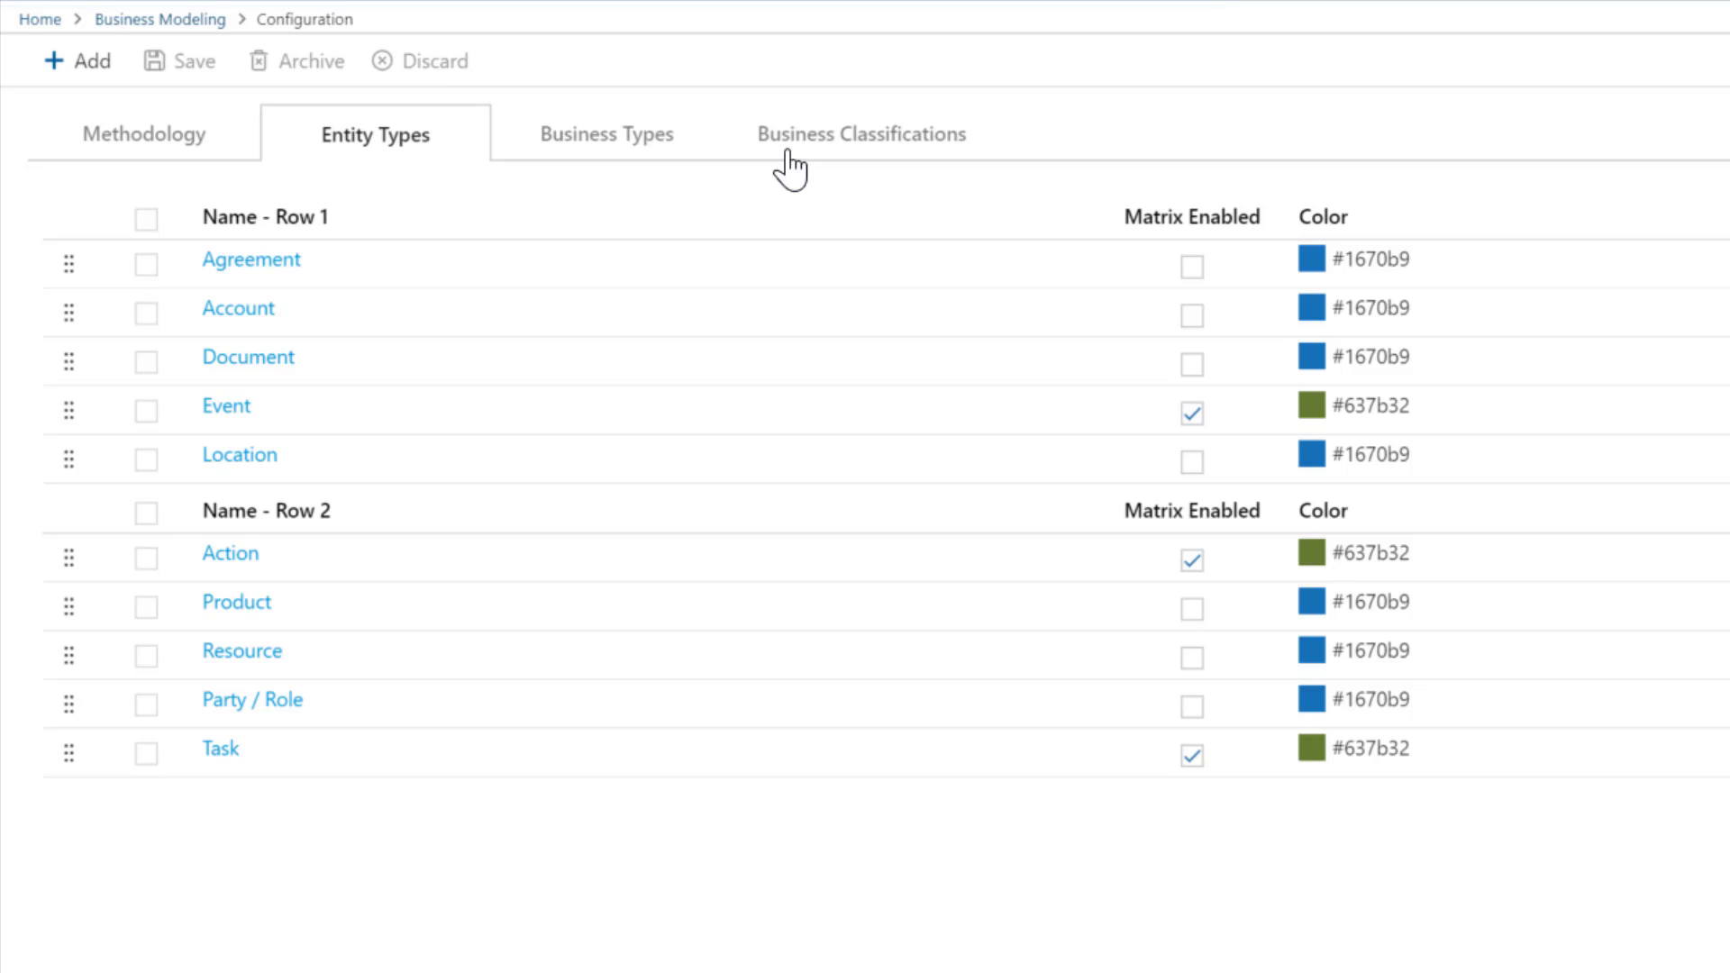
- Add a new business type named AccountCode and save it
{"action": "left_click", "coordinate": [664, 149]}
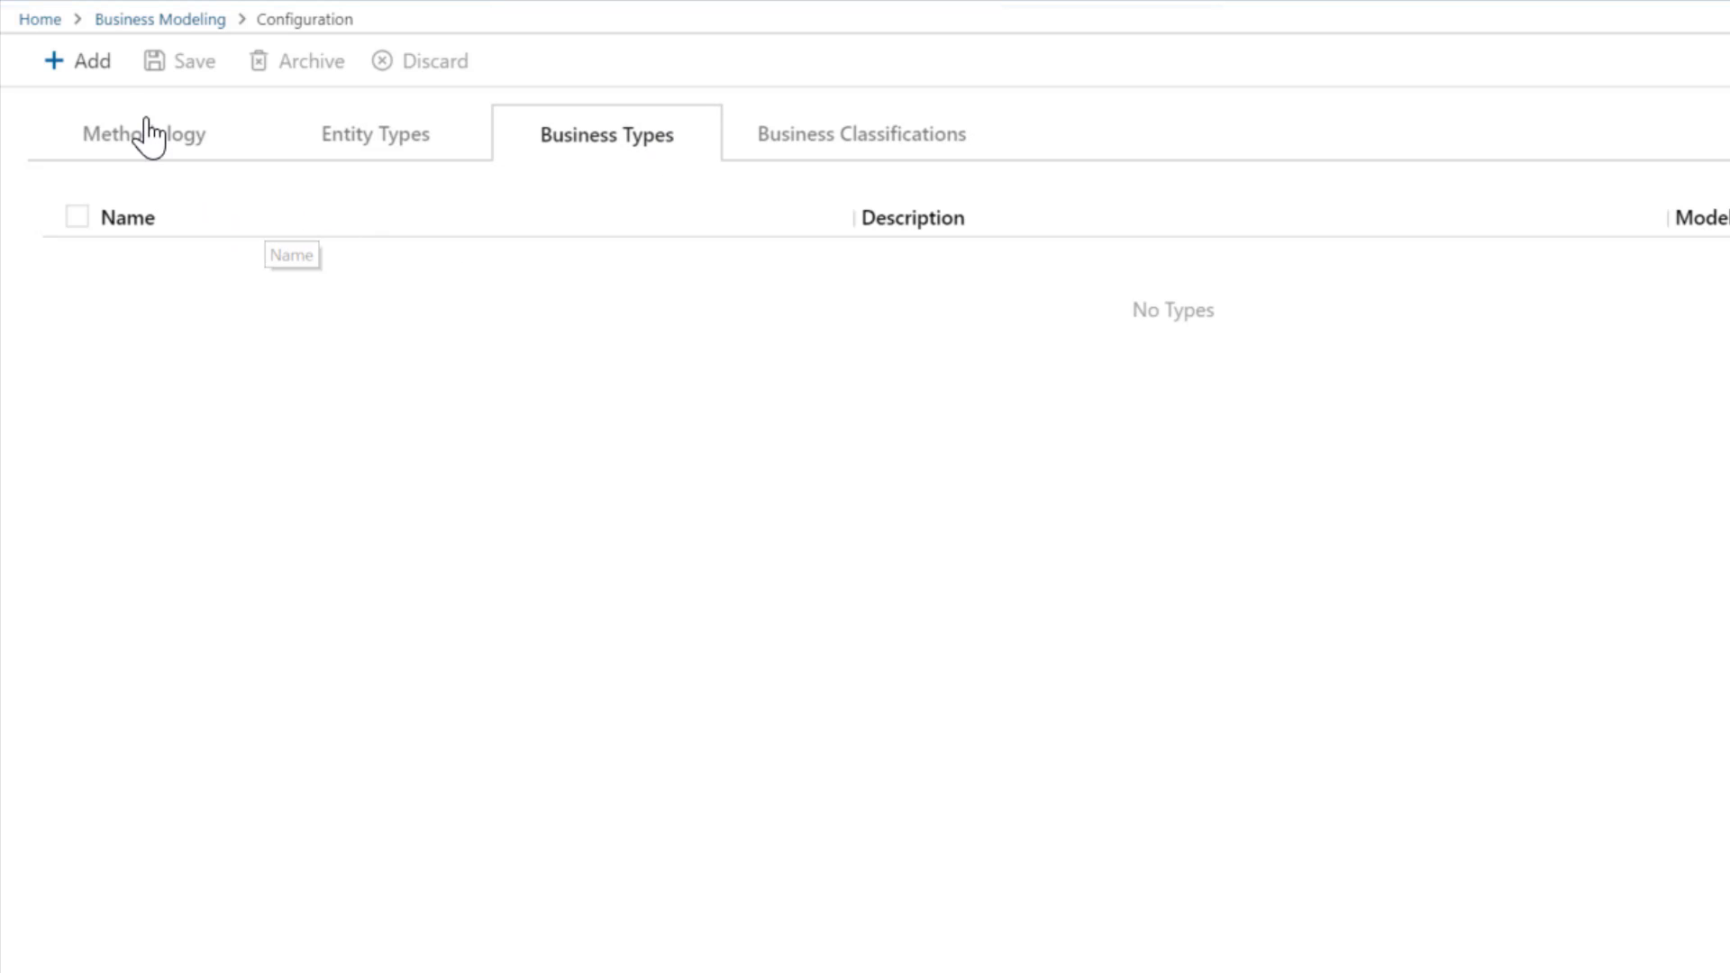
{"action": "left_click", "coordinate": [72, 62]}
{"action": "left_click", "coordinate": [147, 252]}
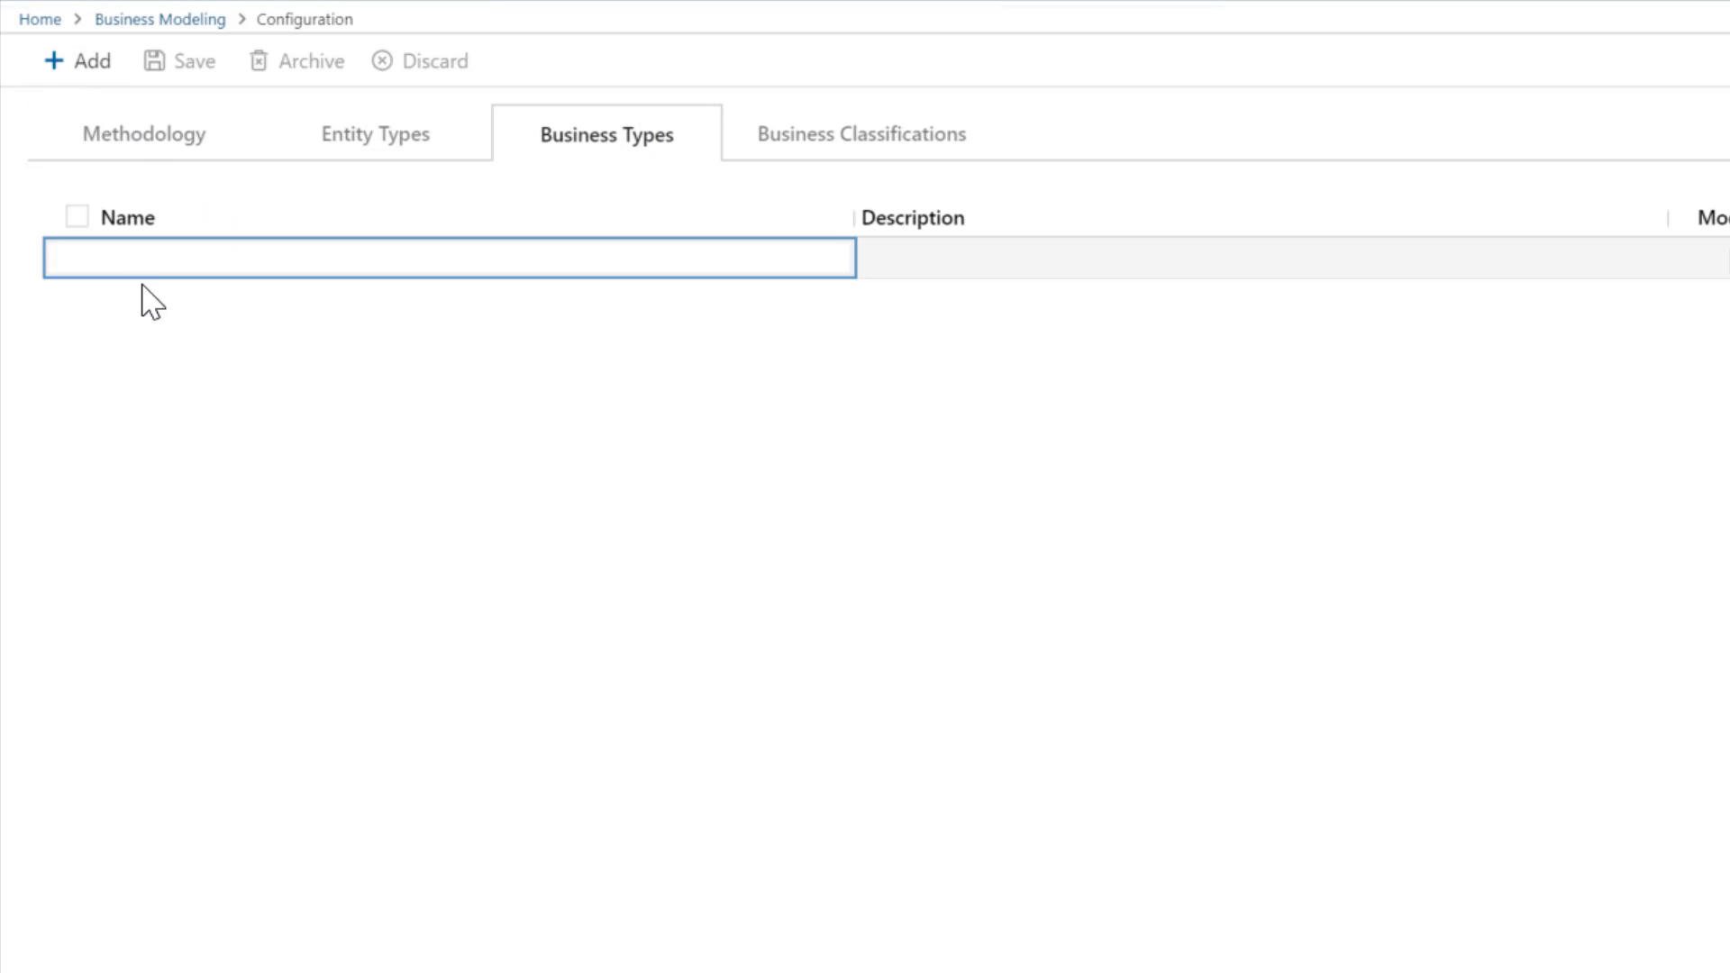
{"action": "type", "text": "A"}
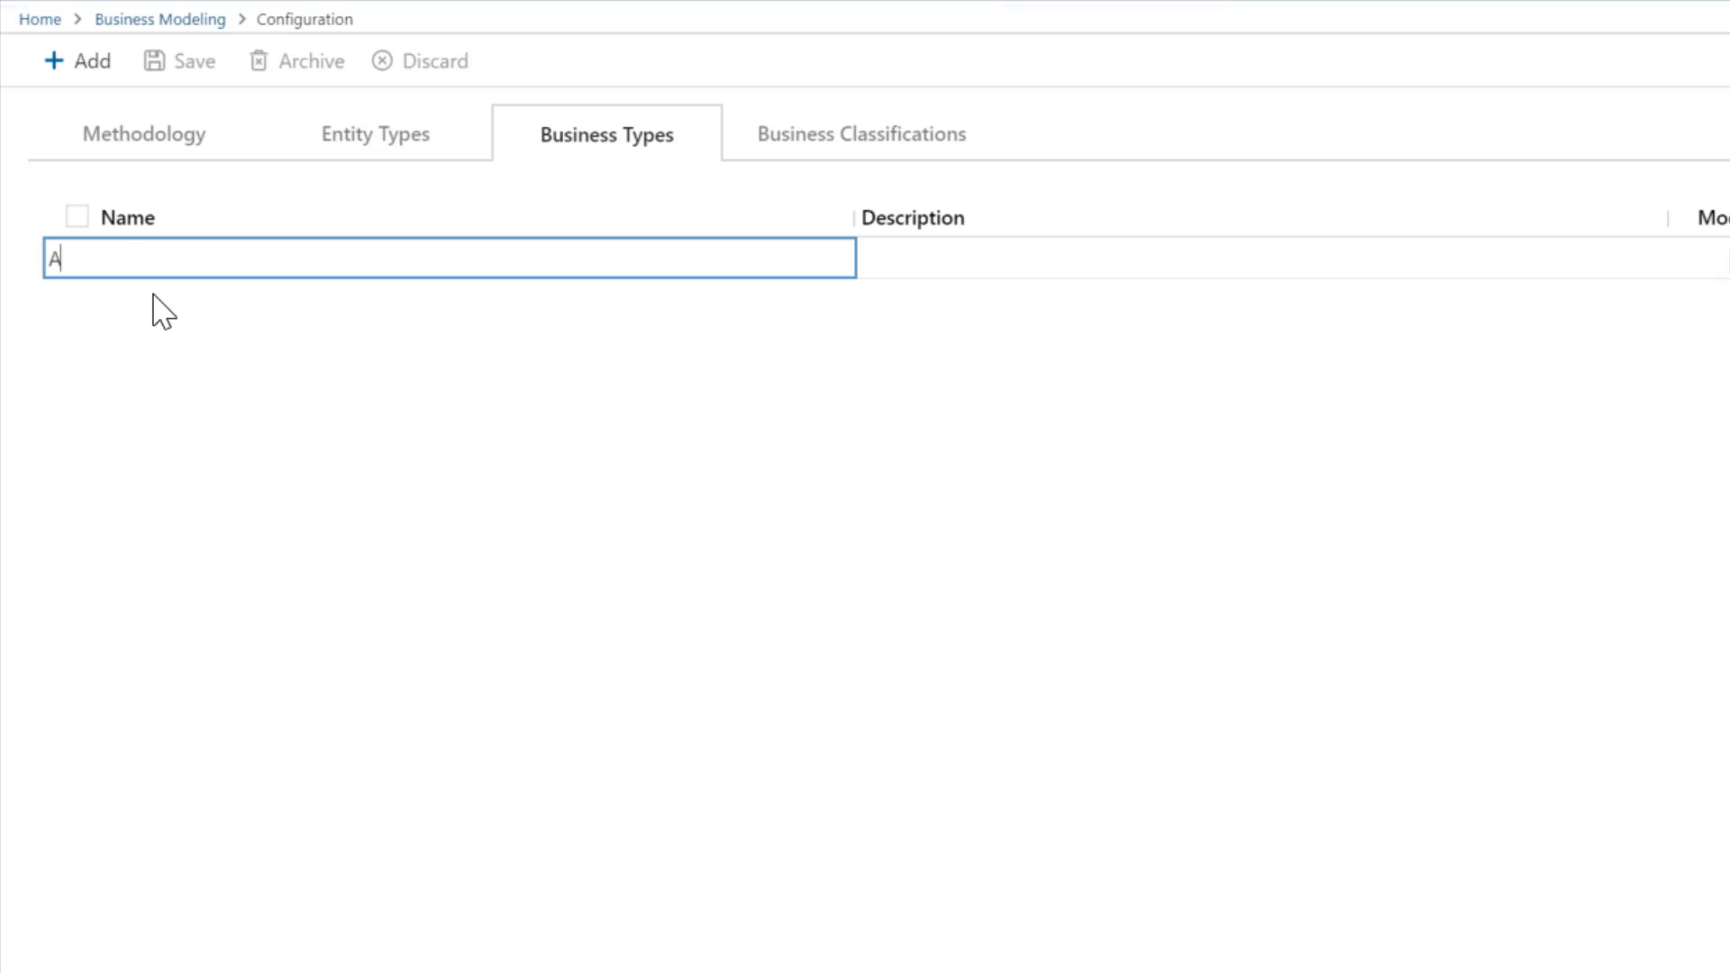
{"action": "type", "text": "ccountCode"}
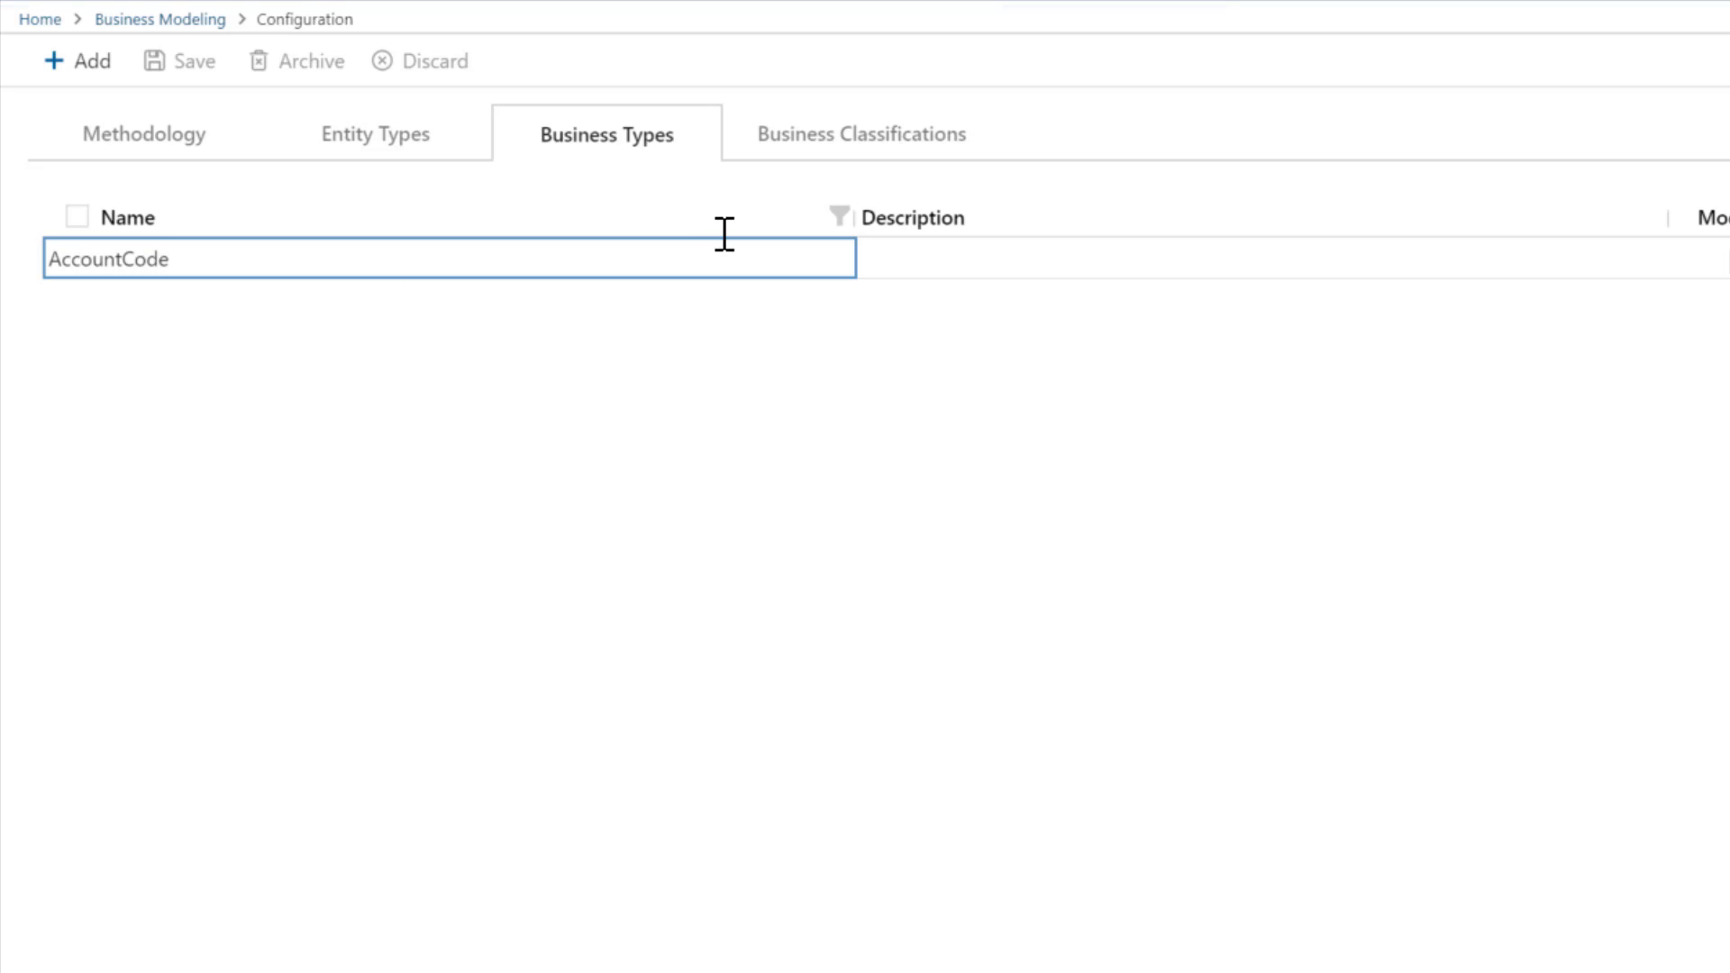
{"action": "left_click", "coordinate": [899, 247]}
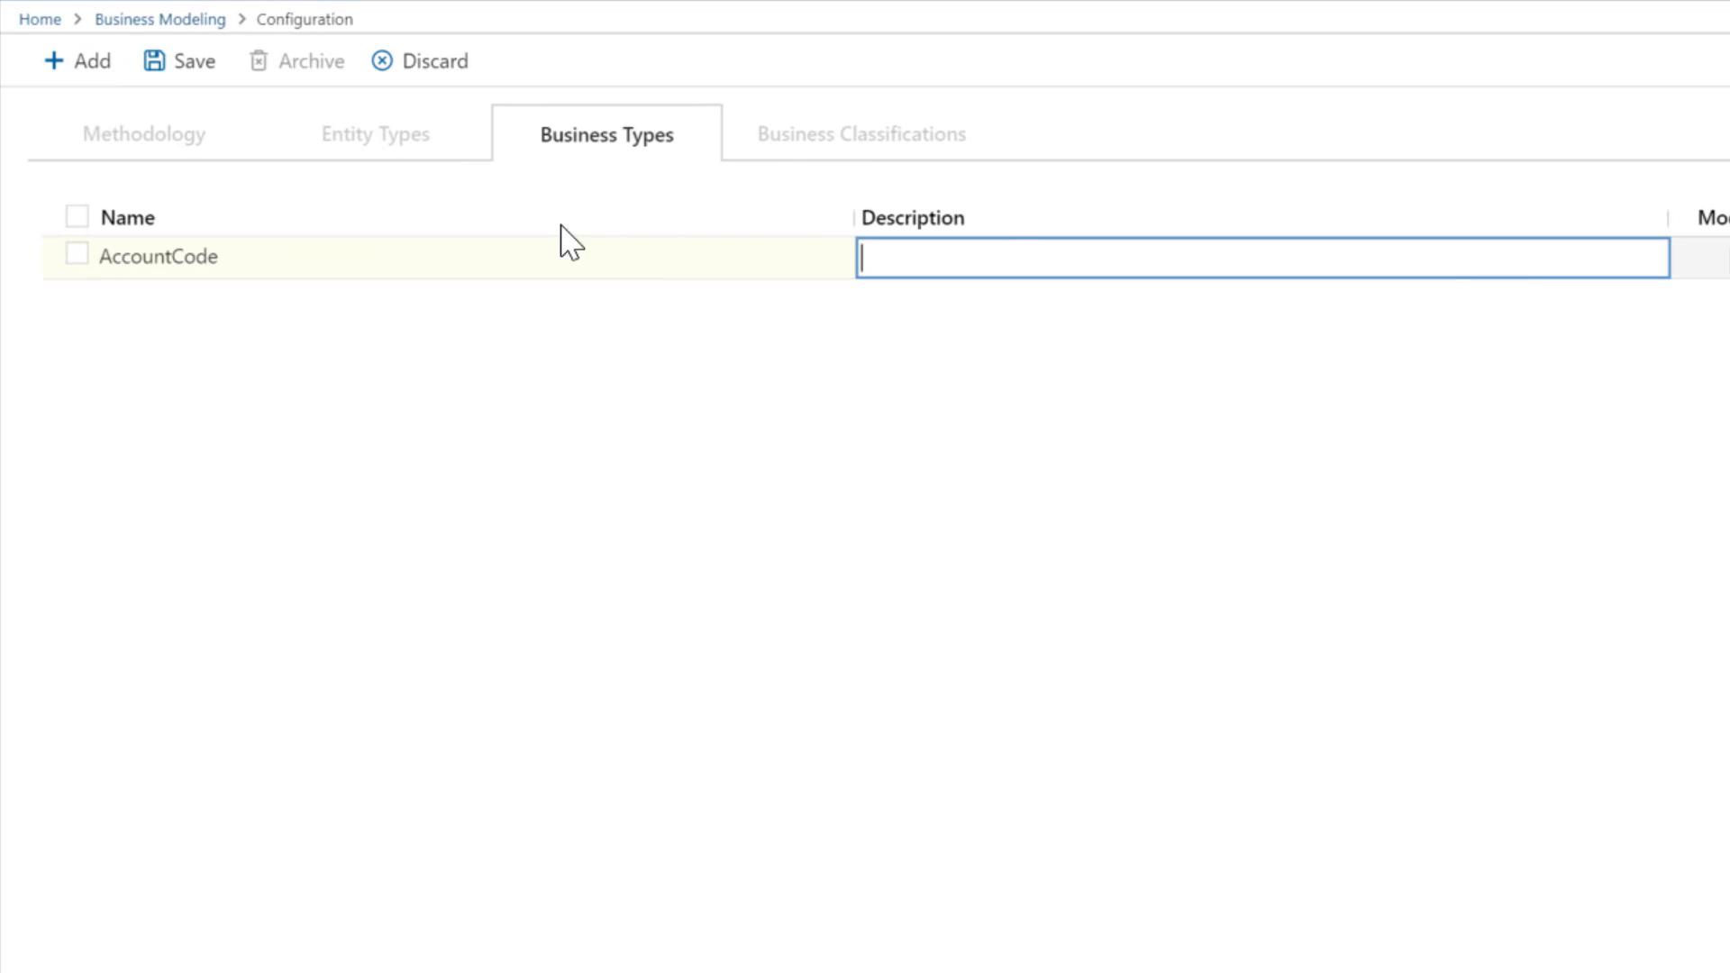
{"action": "left_click", "coordinate": [151, 63]}
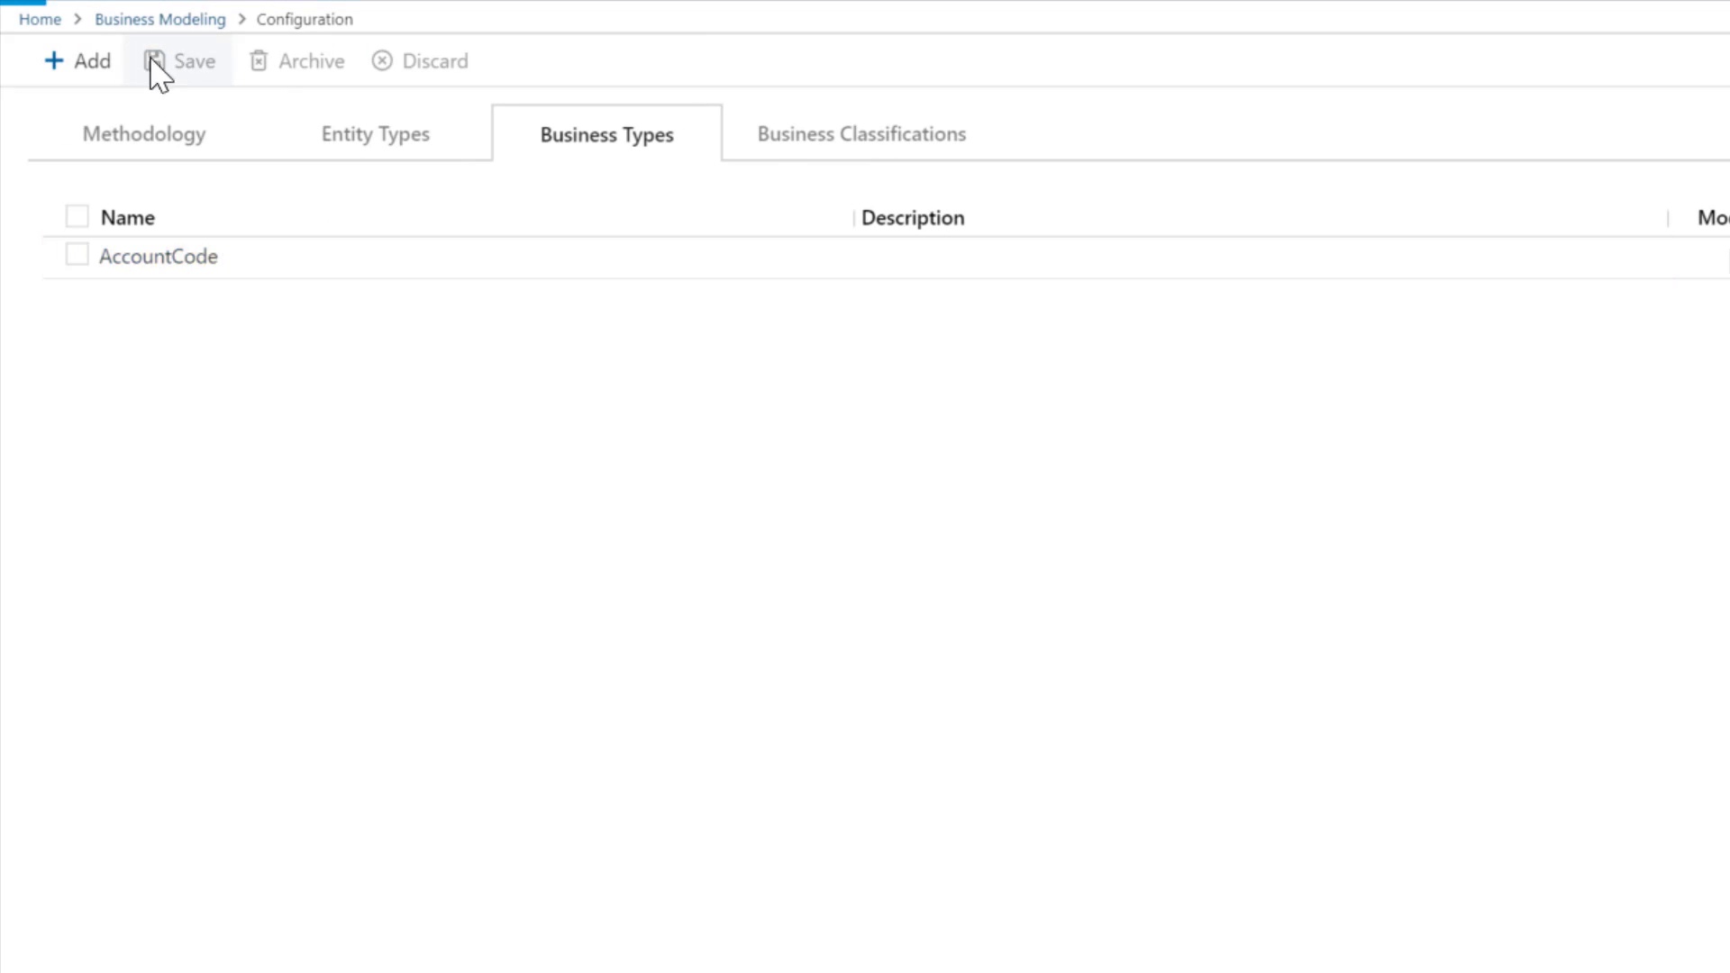
{"action": "left_click", "coordinate": [782, 143]}
- Save a GDPR classification not applied to models or relationships, then return to Business Modeling
{"action": "left_click", "coordinate": [71, 63]}
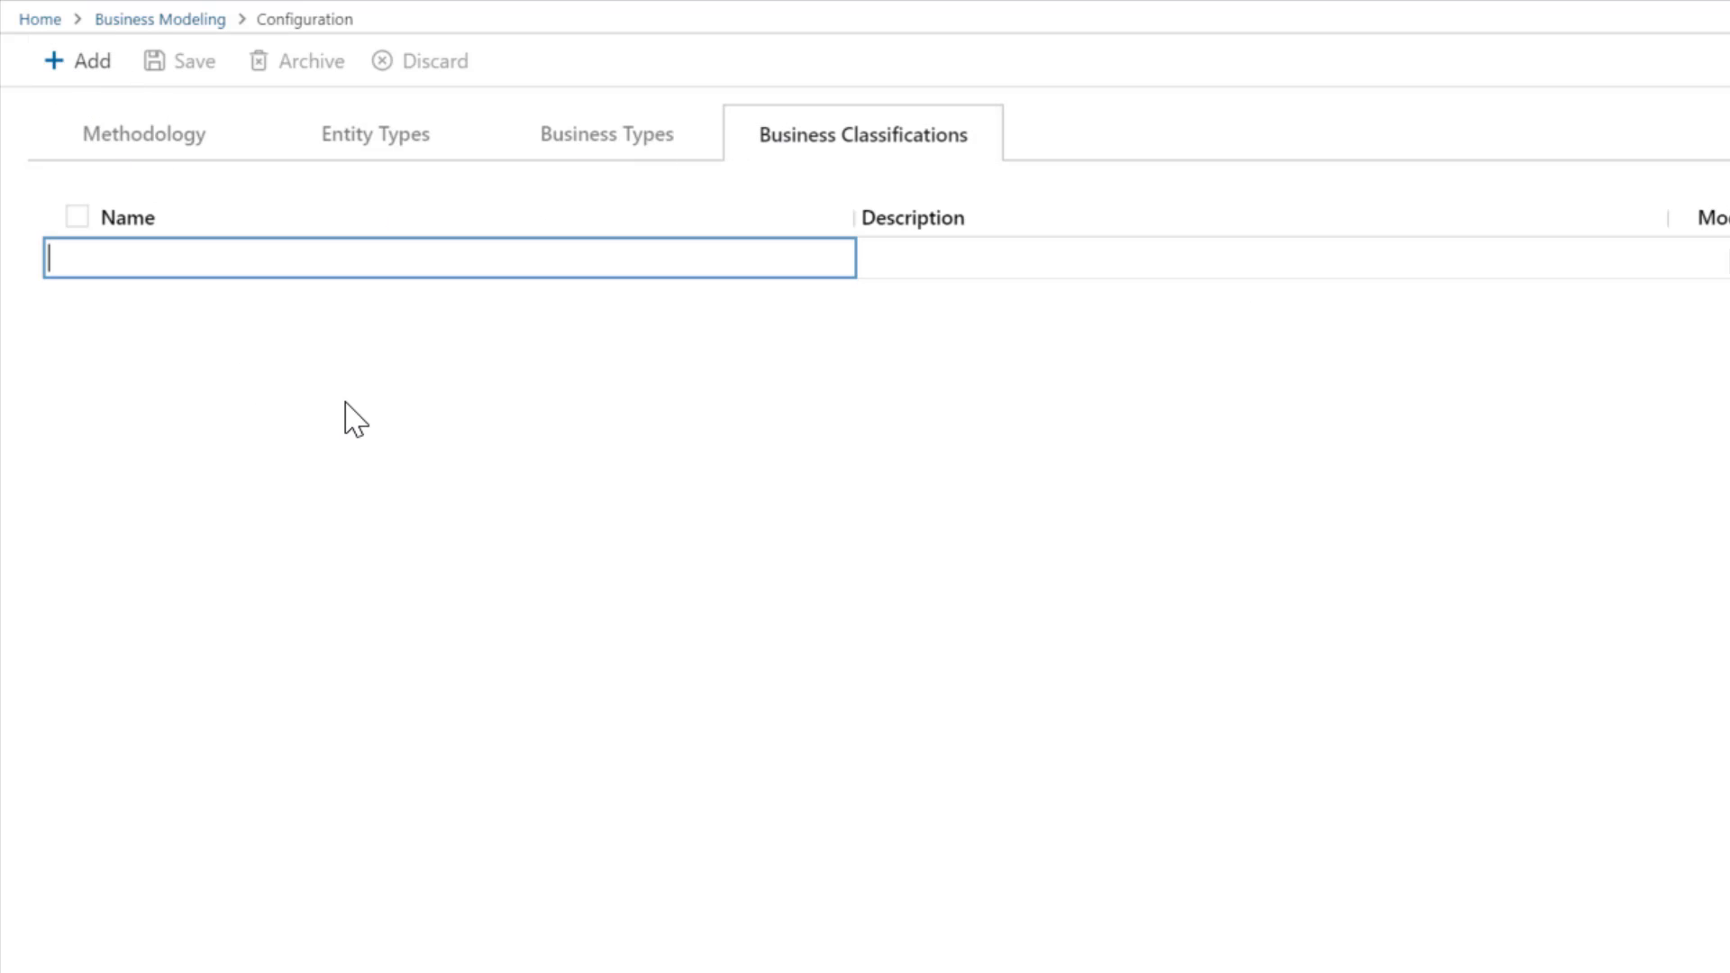
{"action": "type", "text": "GDPR"}
{"action": "key", "text": "Tab"}
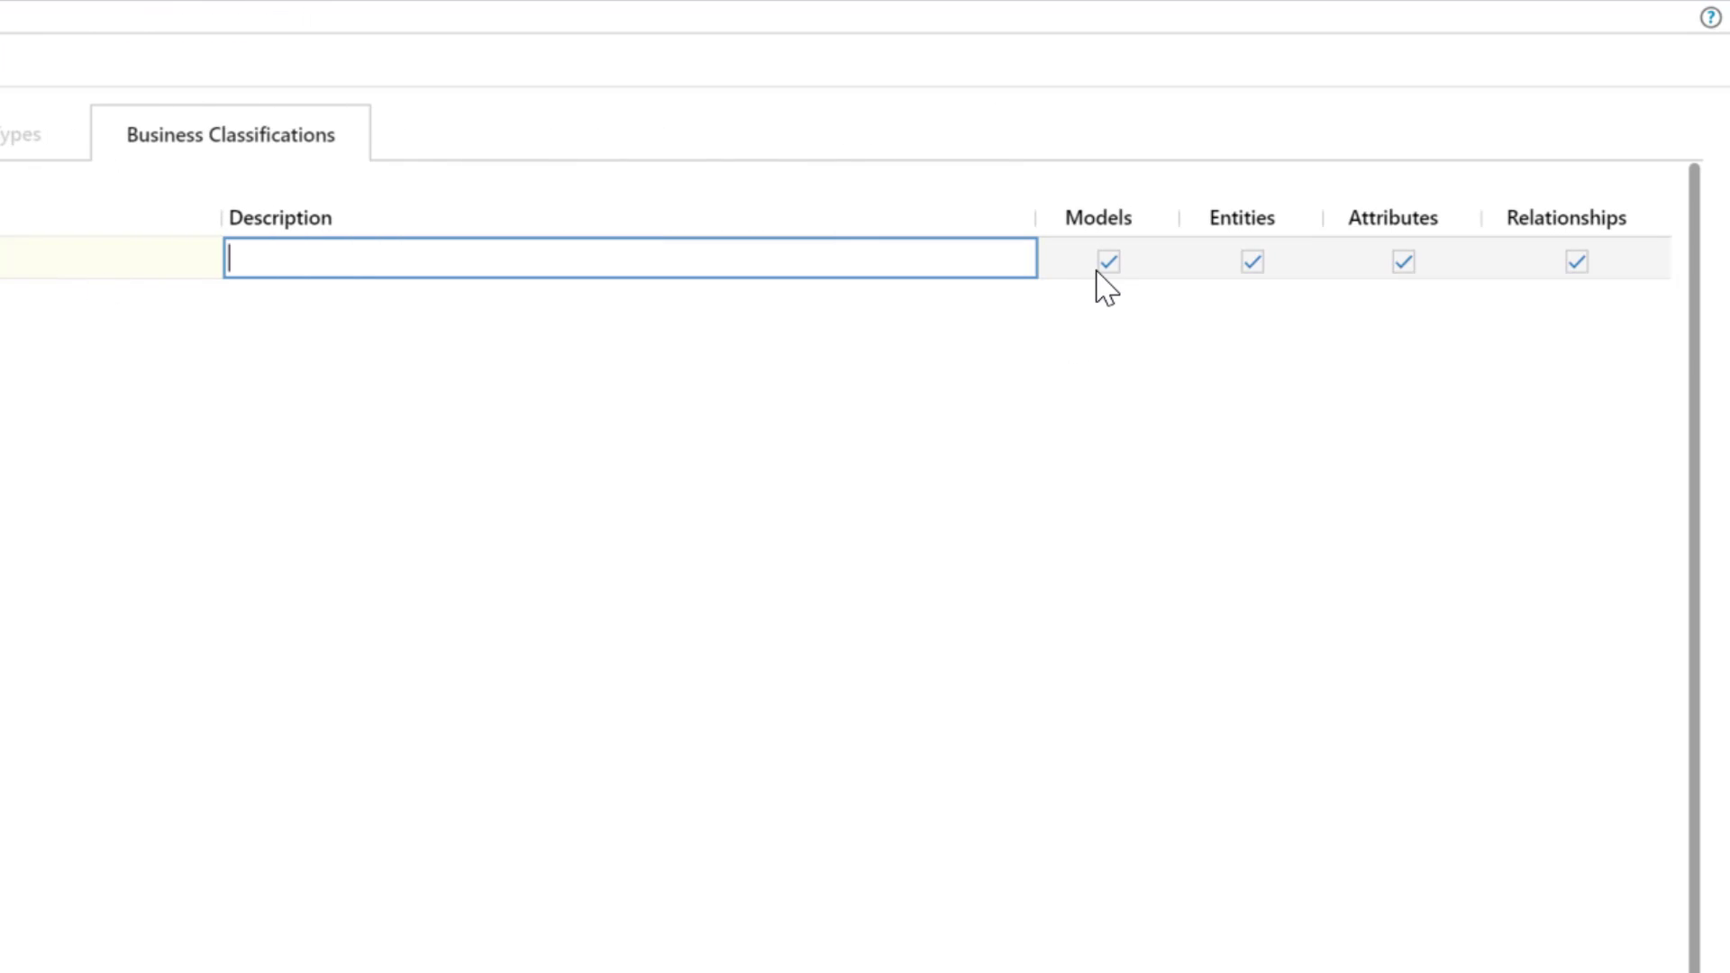
{"action": "left_click", "coordinate": [1100, 283]}
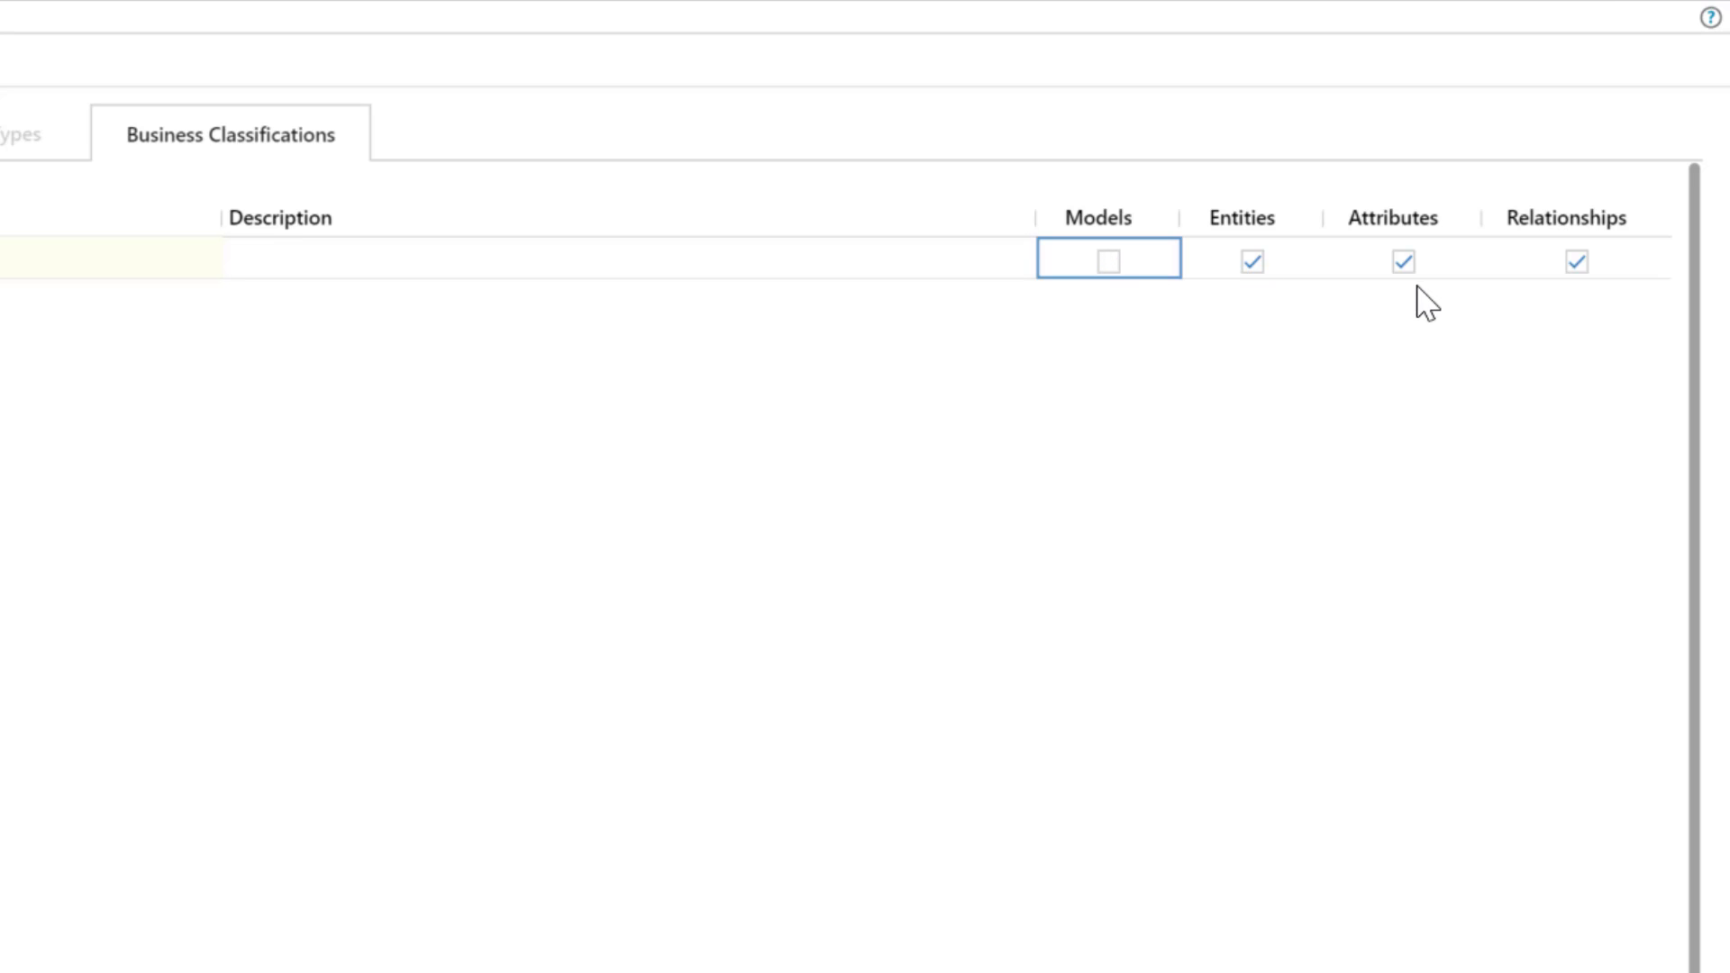
{"action": "left_click", "coordinate": [1582, 266]}
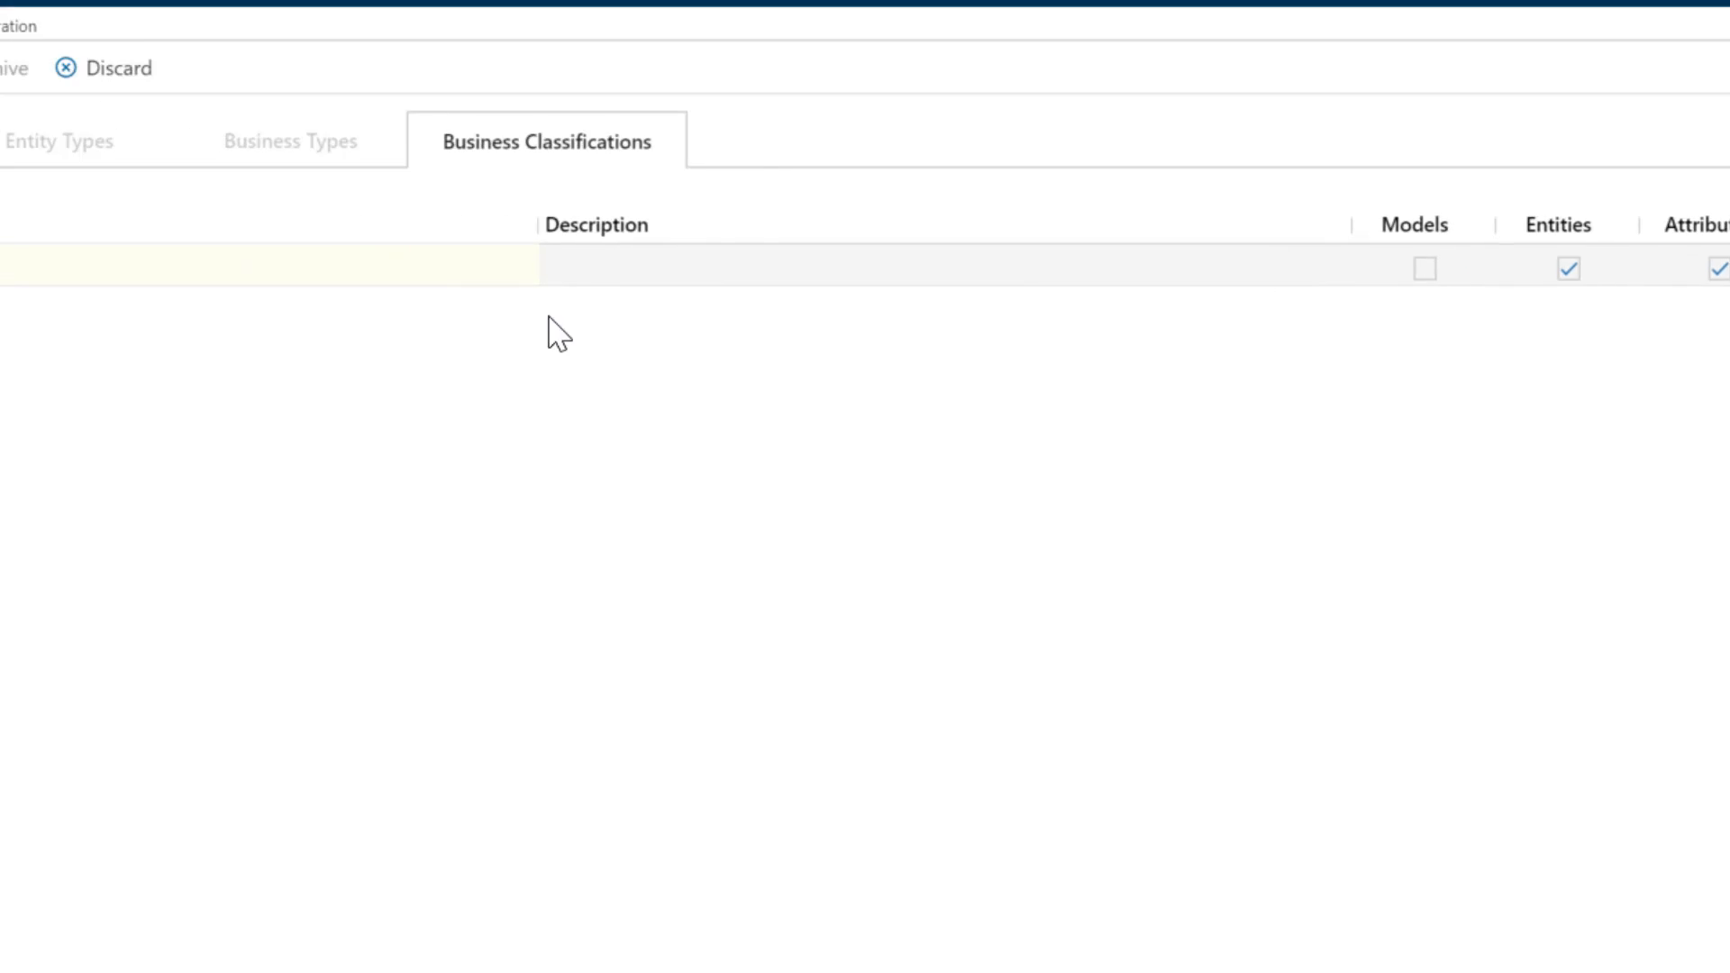
{"action": "left_click", "coordinate": [156, 80]}
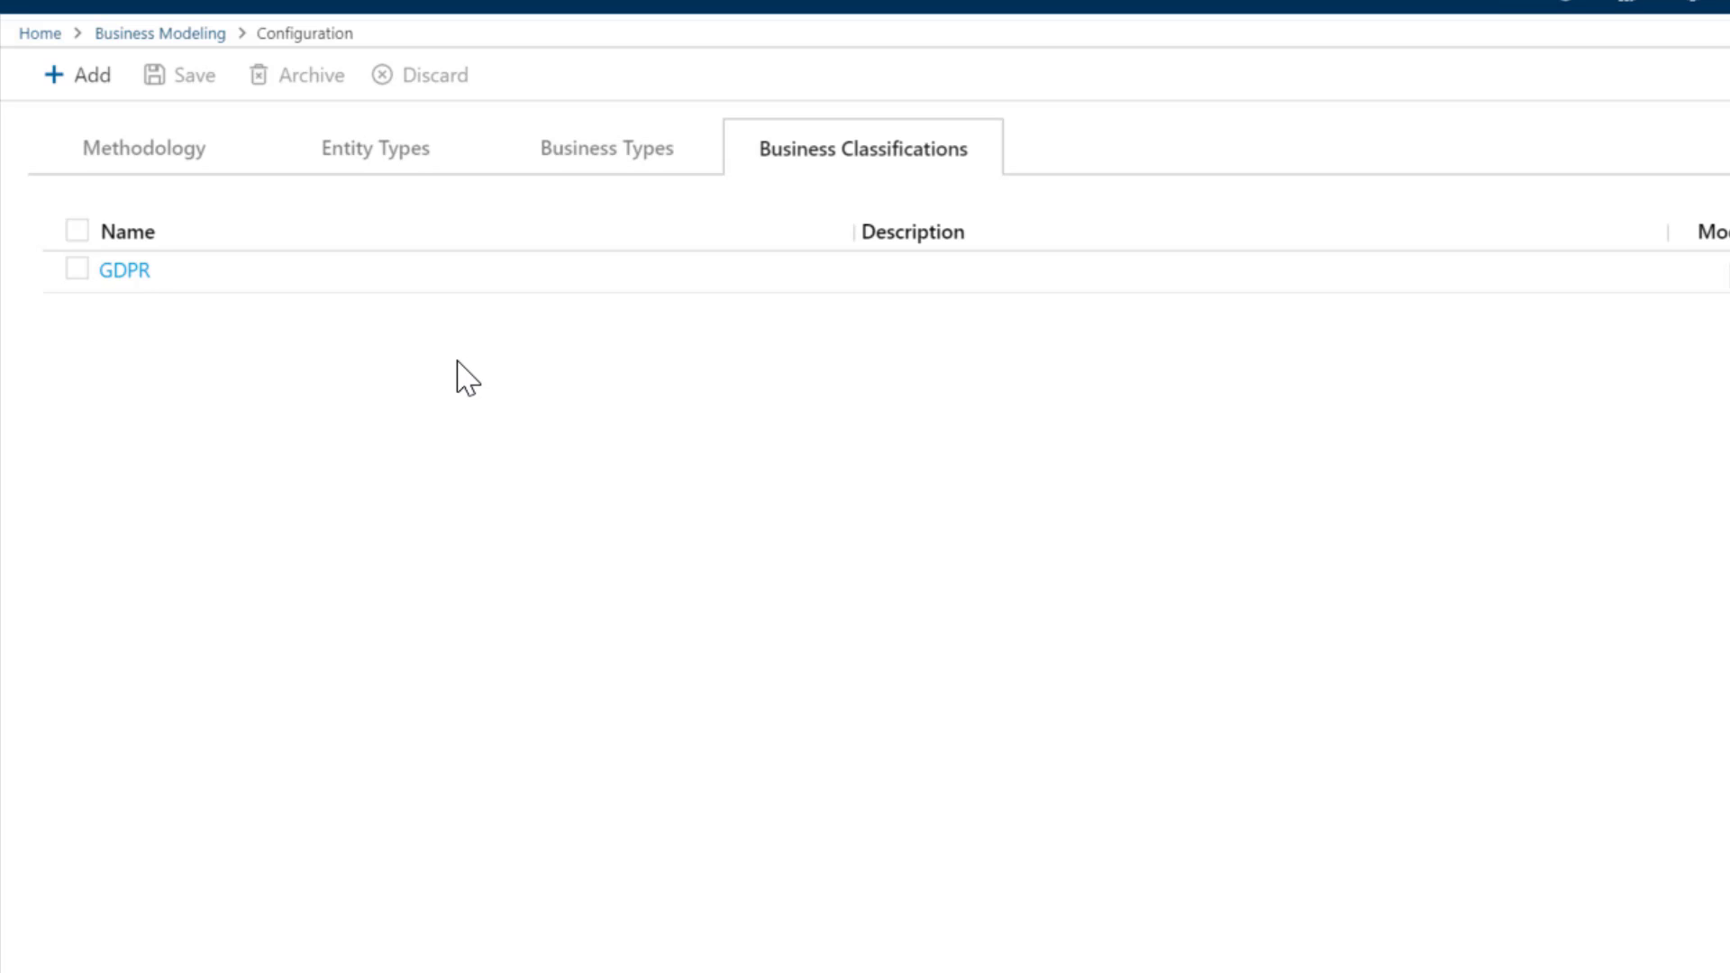
{"action": "left_click", "coordinate": [140, 33]}
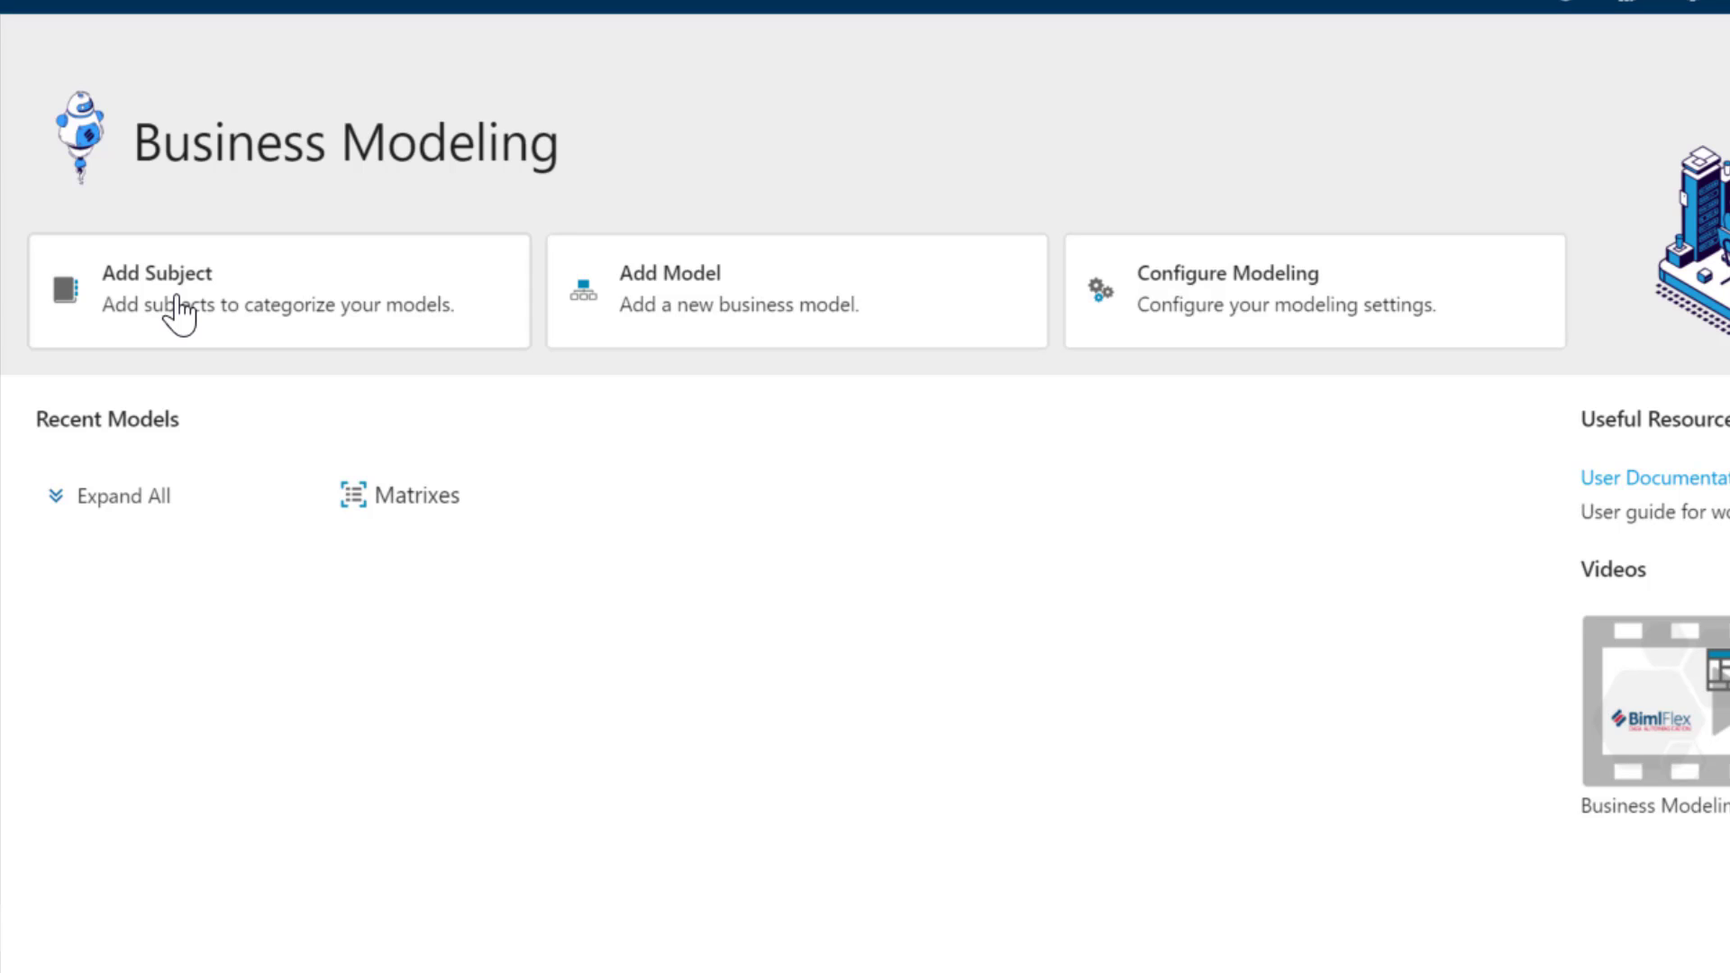
- Start a business model named Sales and file it under a new subject called Oders
{"action": "left_click", "coordinate": [617, 309]}
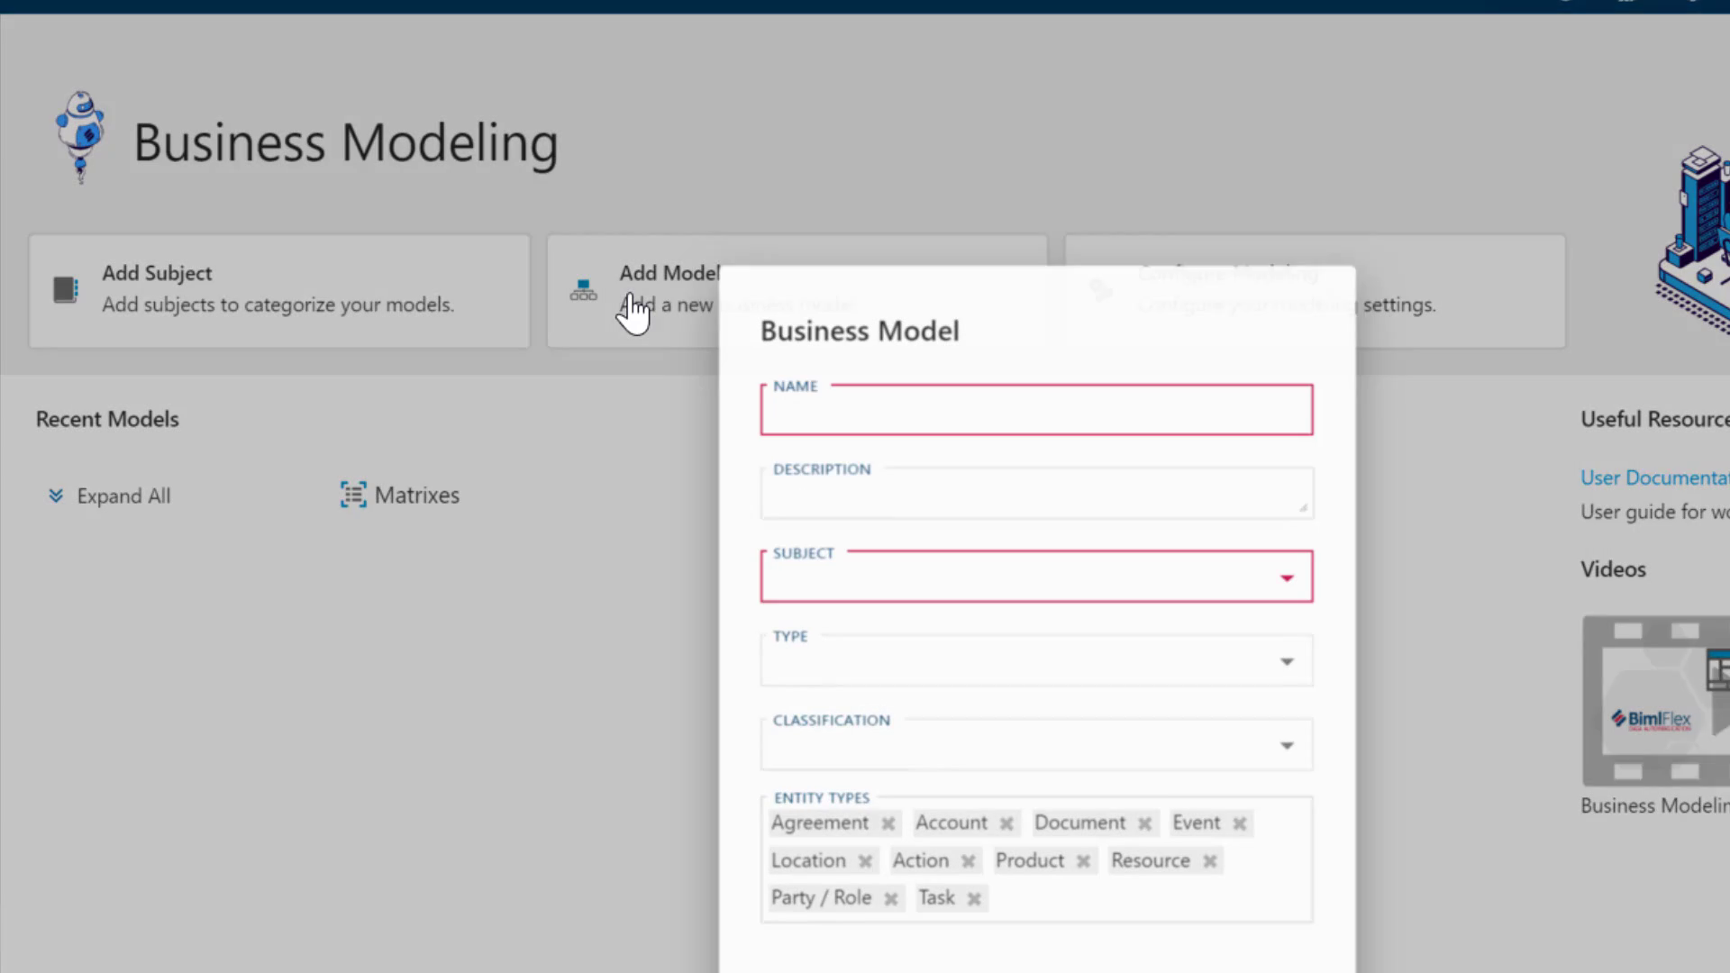
{"action": "type", "text": "Sales"}
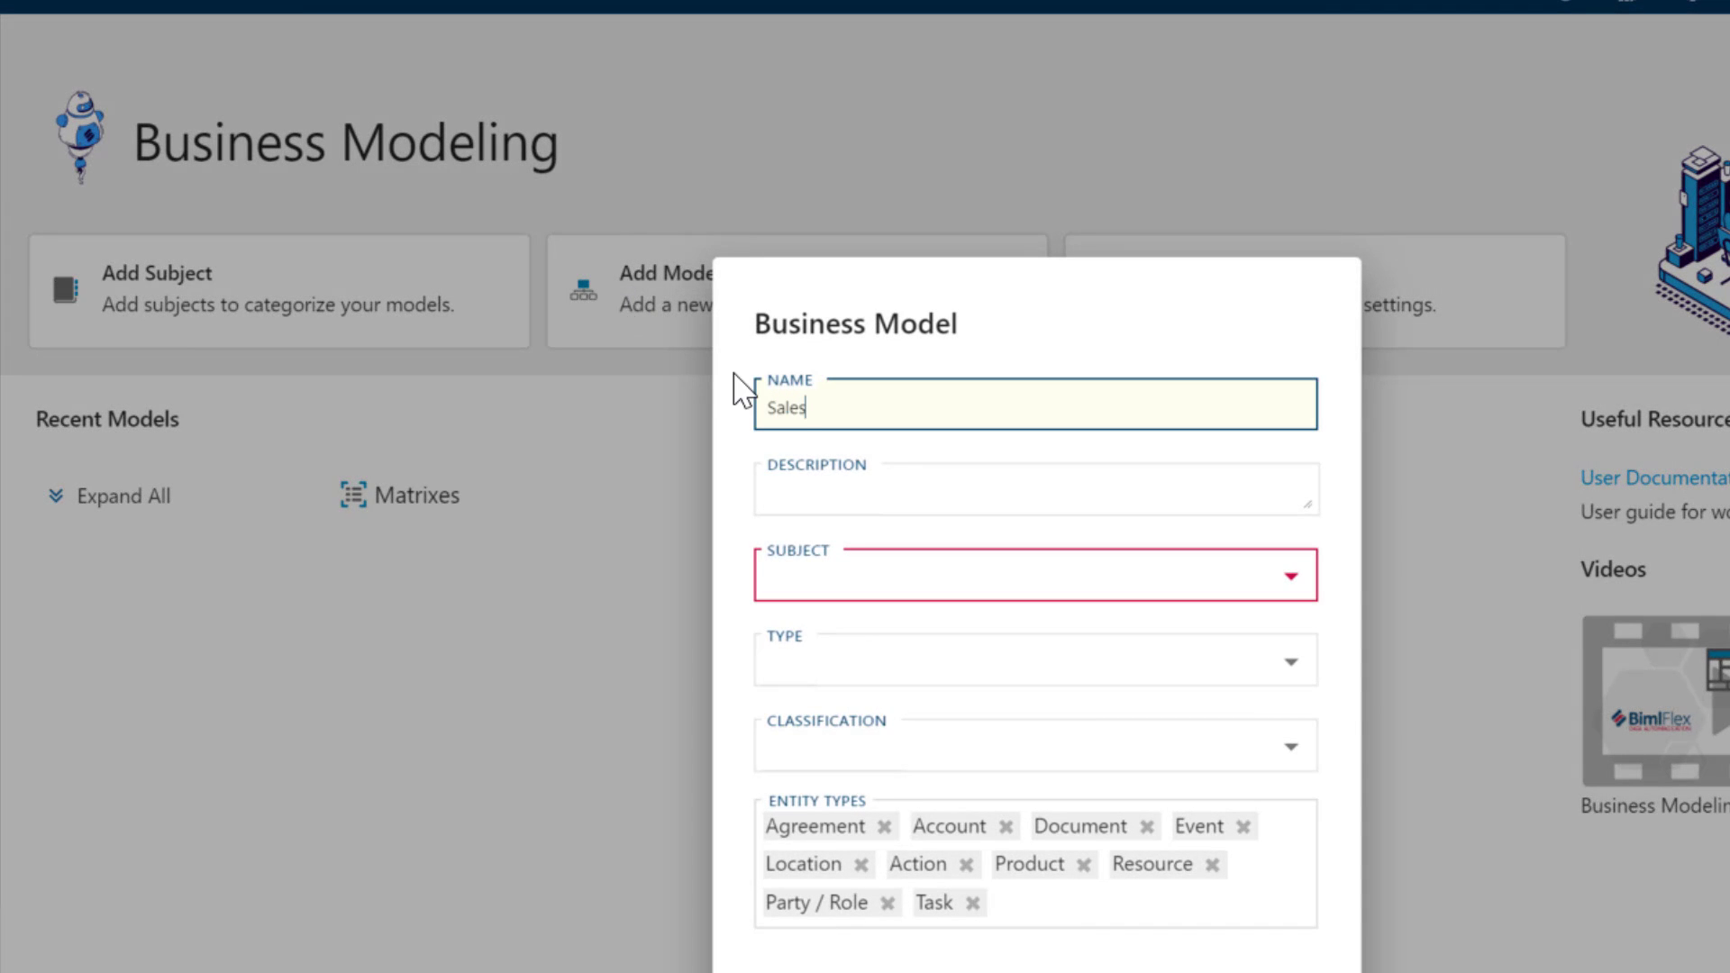
{"action": "left_click", "coordinate": [1081, 593]}
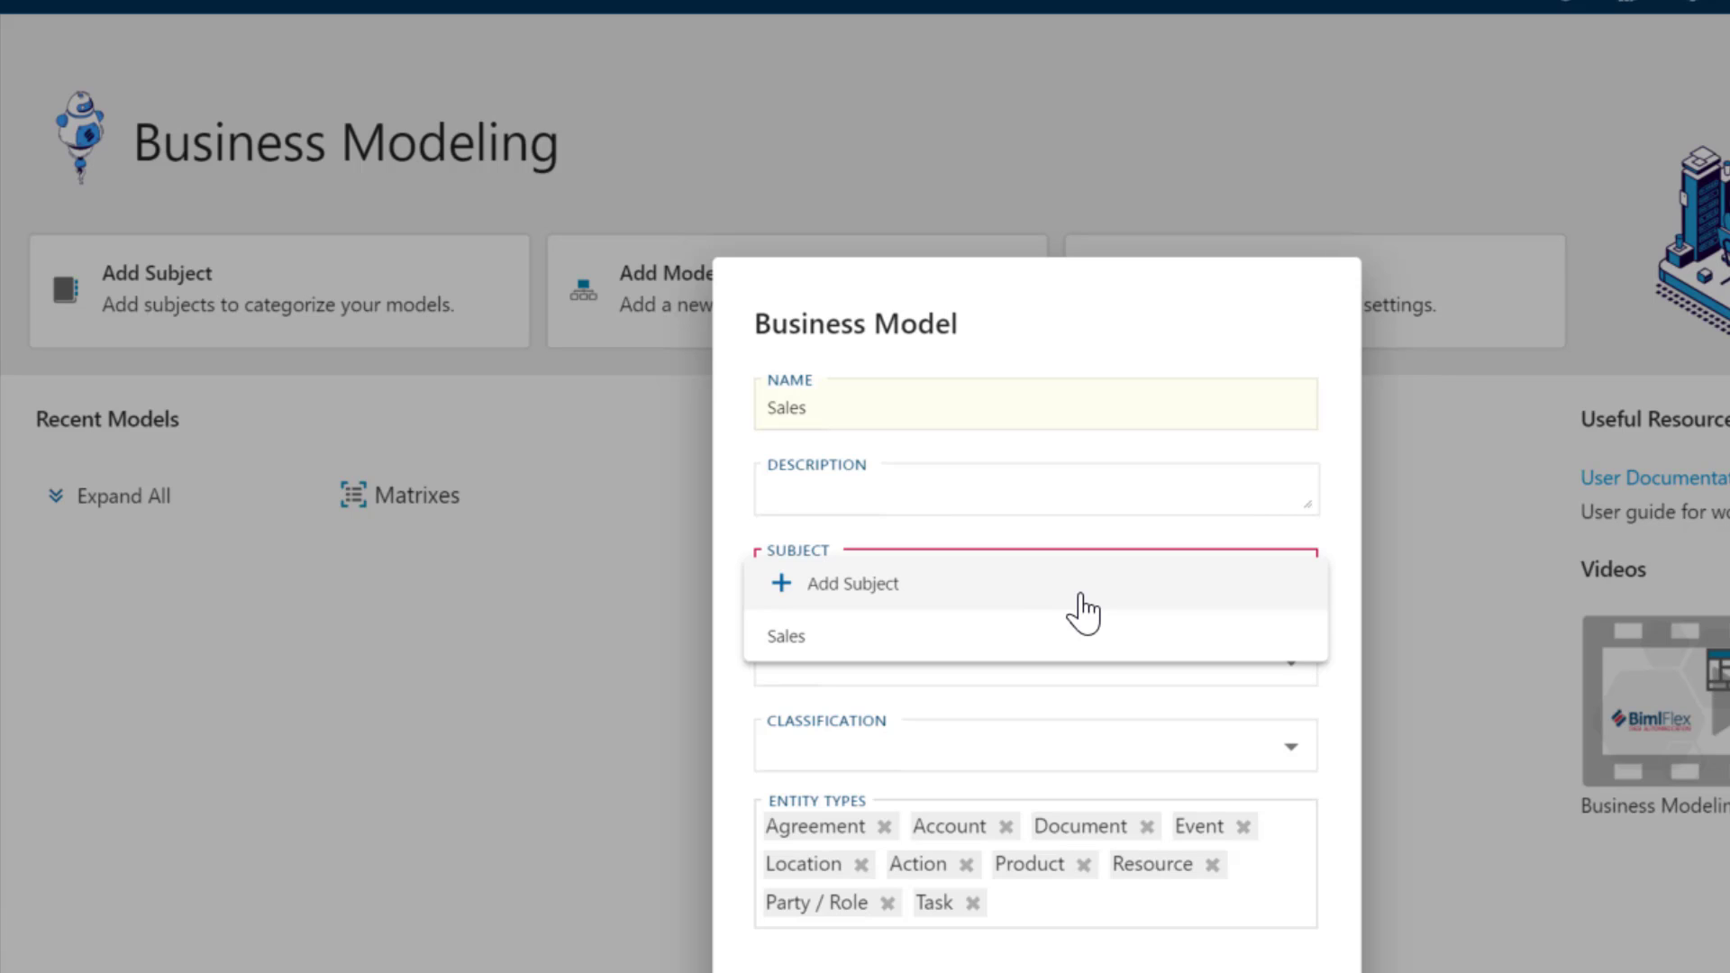
{"action": "left_click", "coordinate": [854, 591]}
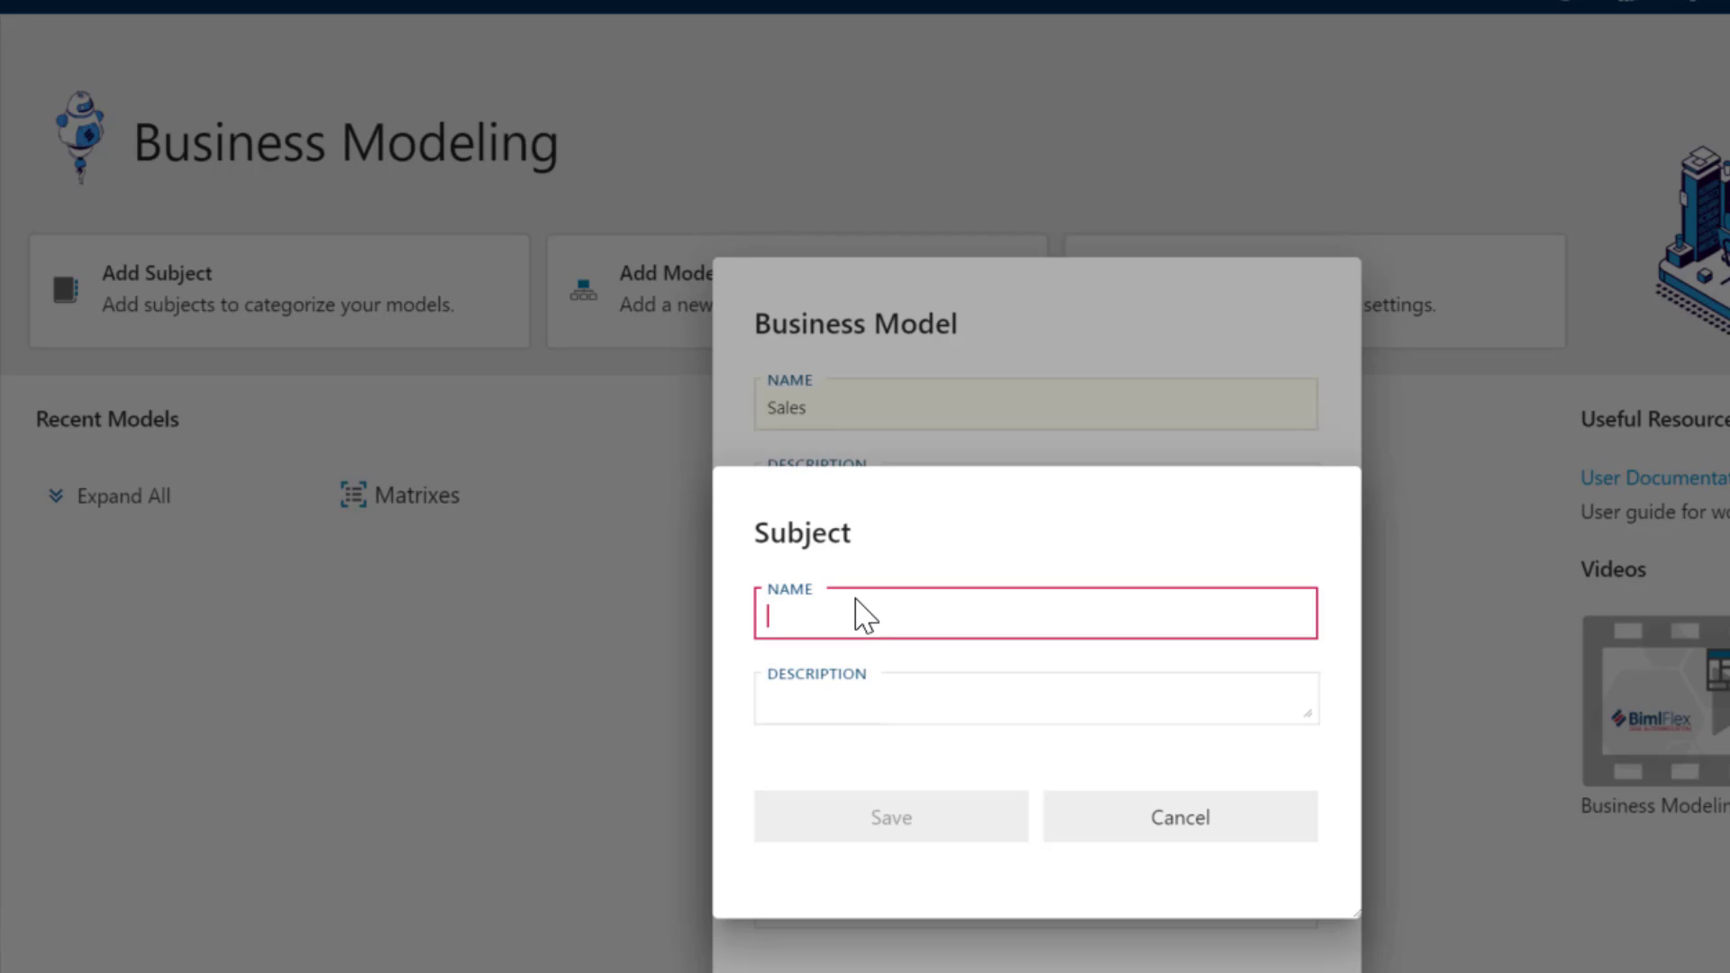
{"action": "type", "text": "Oders"}
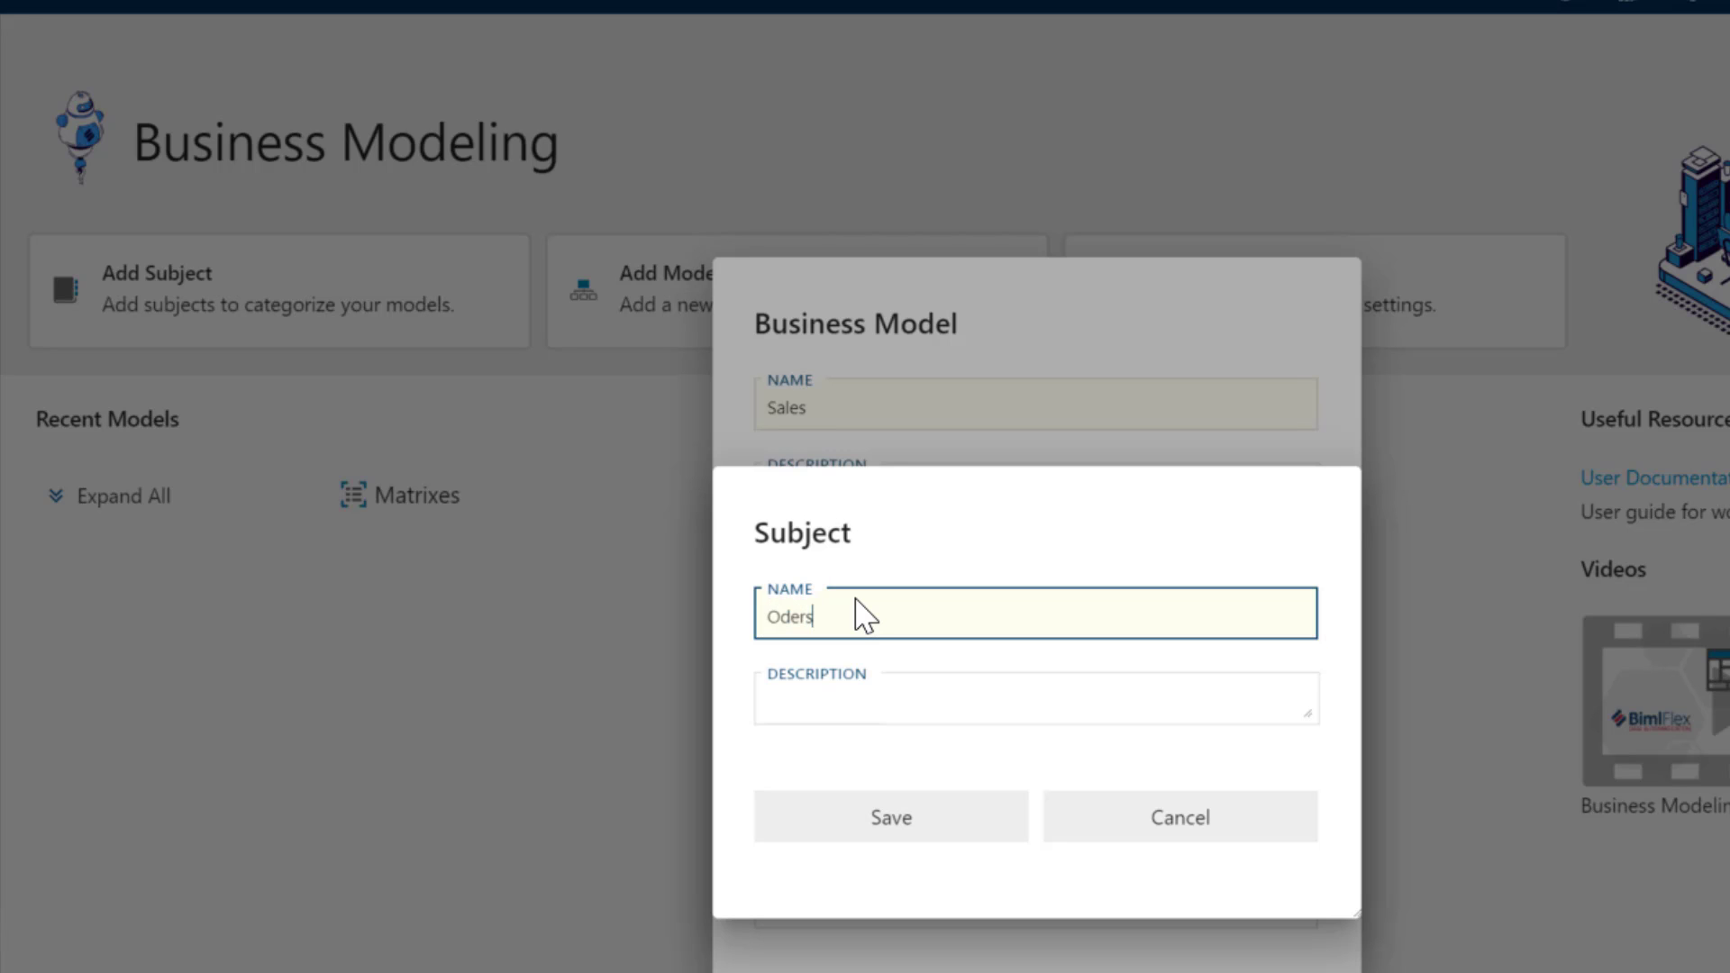
{"action": "left_click", "coordinate": [867, 819]}
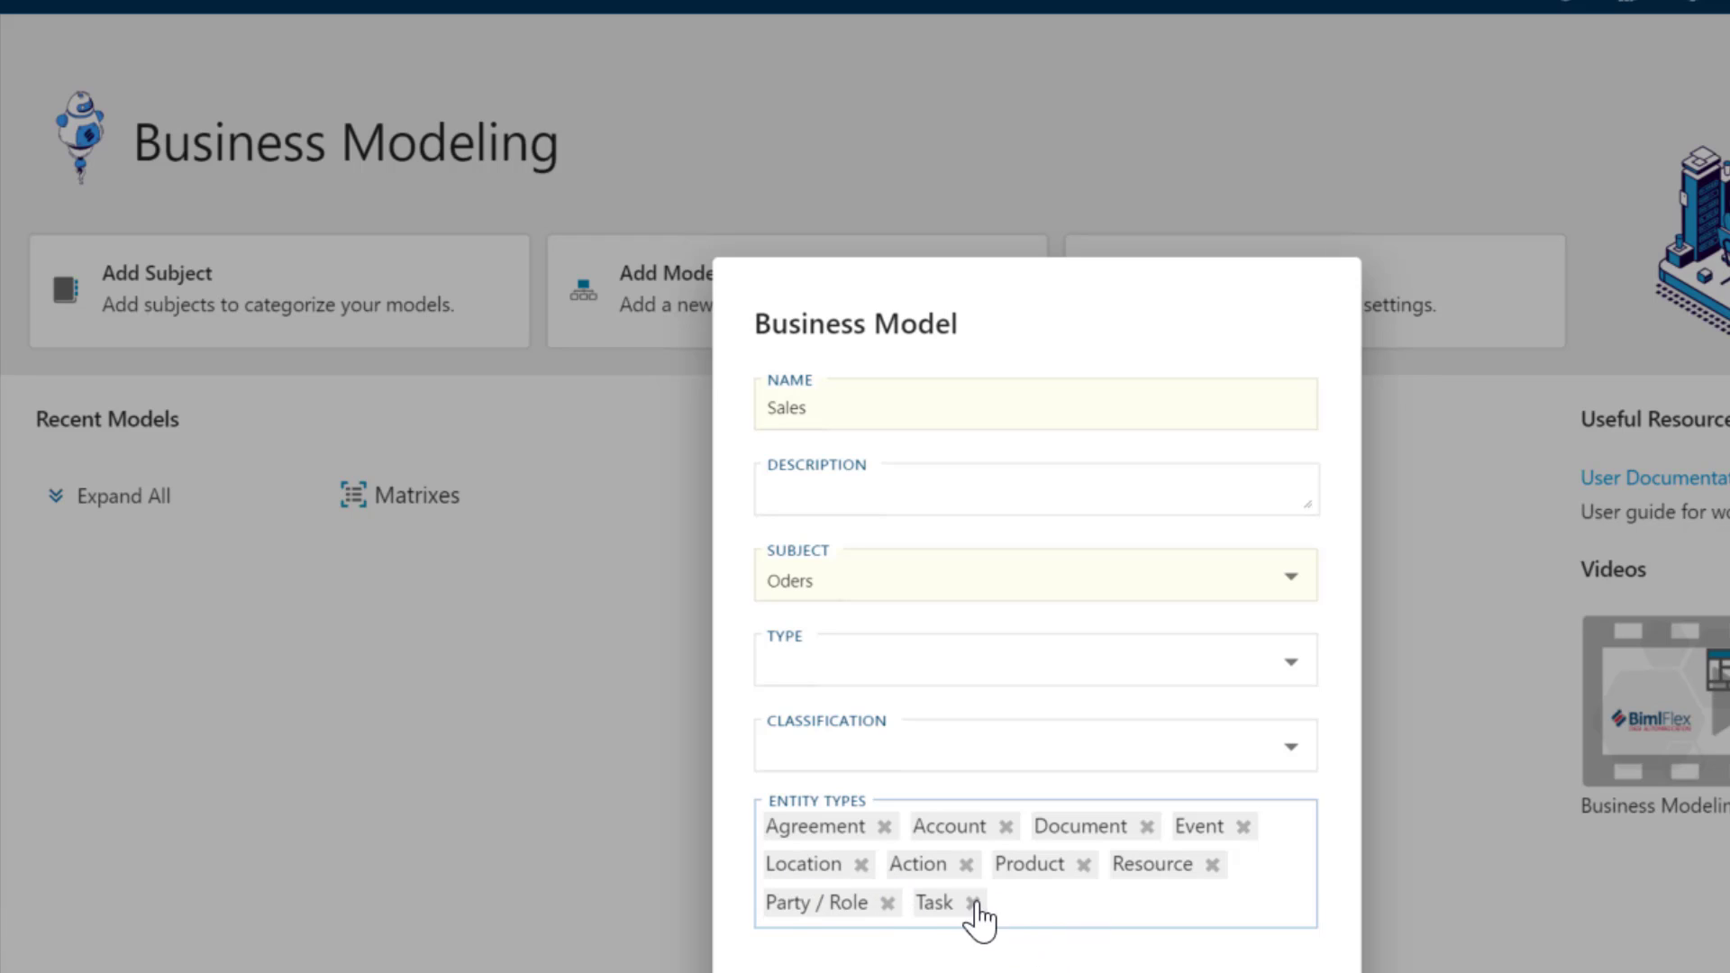
- Remove Location and Resource from the Sales model's entity types, leaving the model type unchanged
{"action": "left_click", "coordinate": [861, 864]}
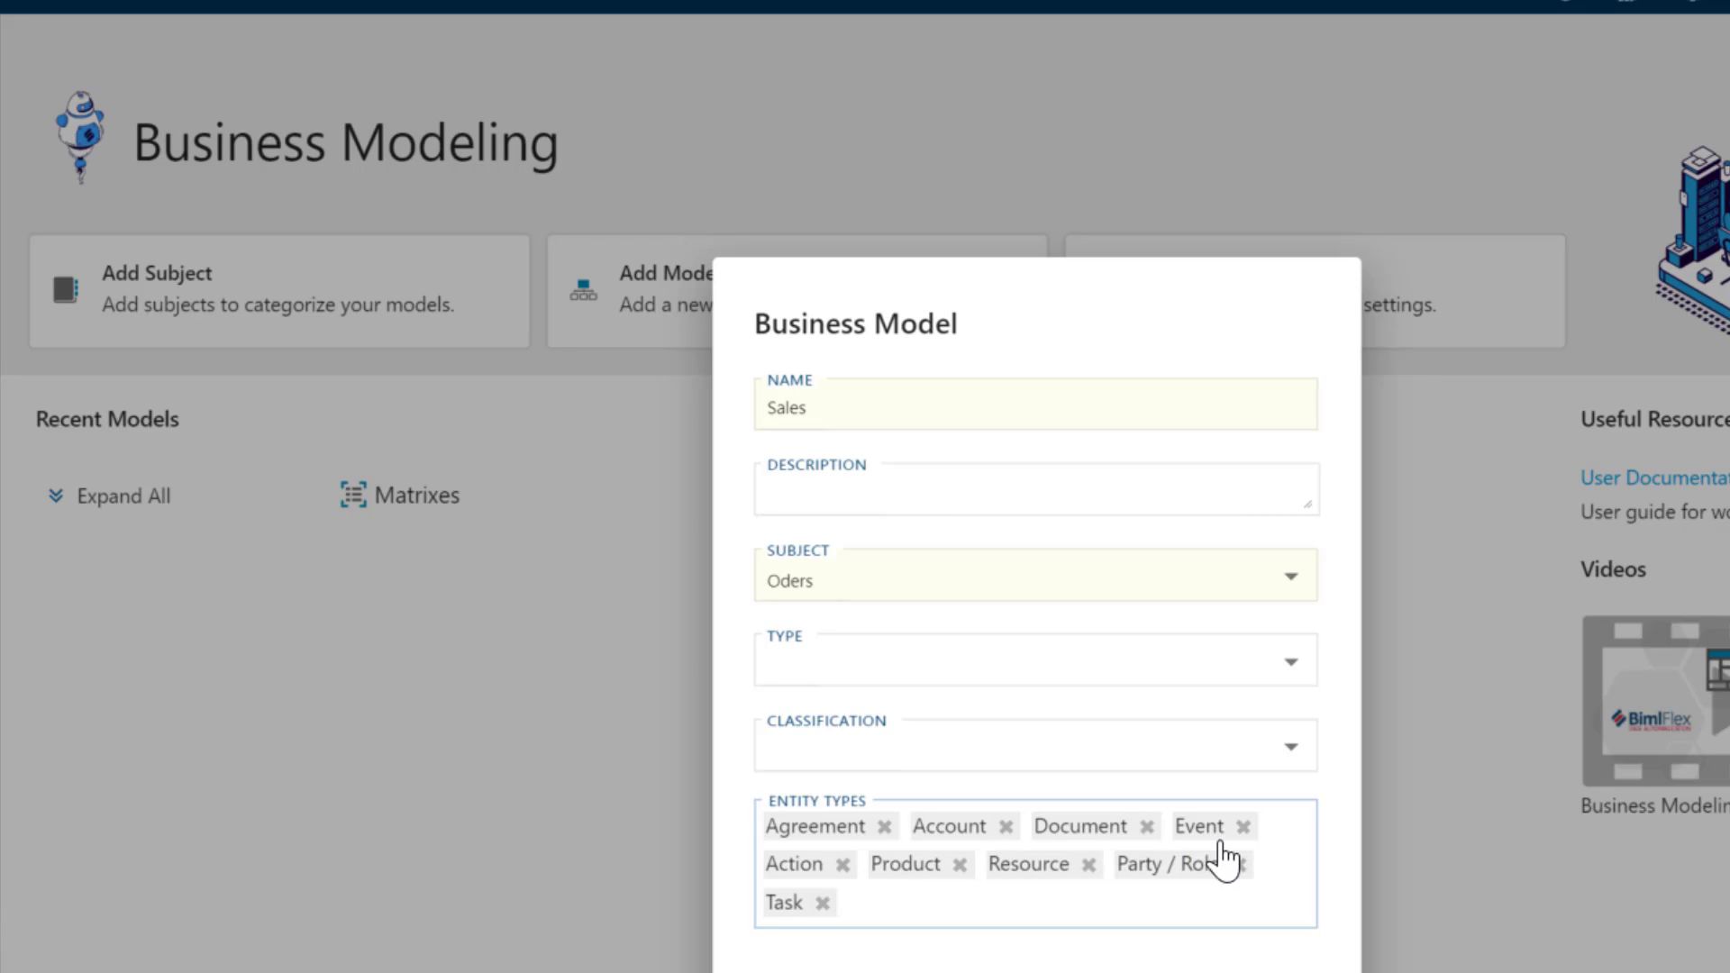
{"action": "left_click", "coordinate": [1087, 865]}
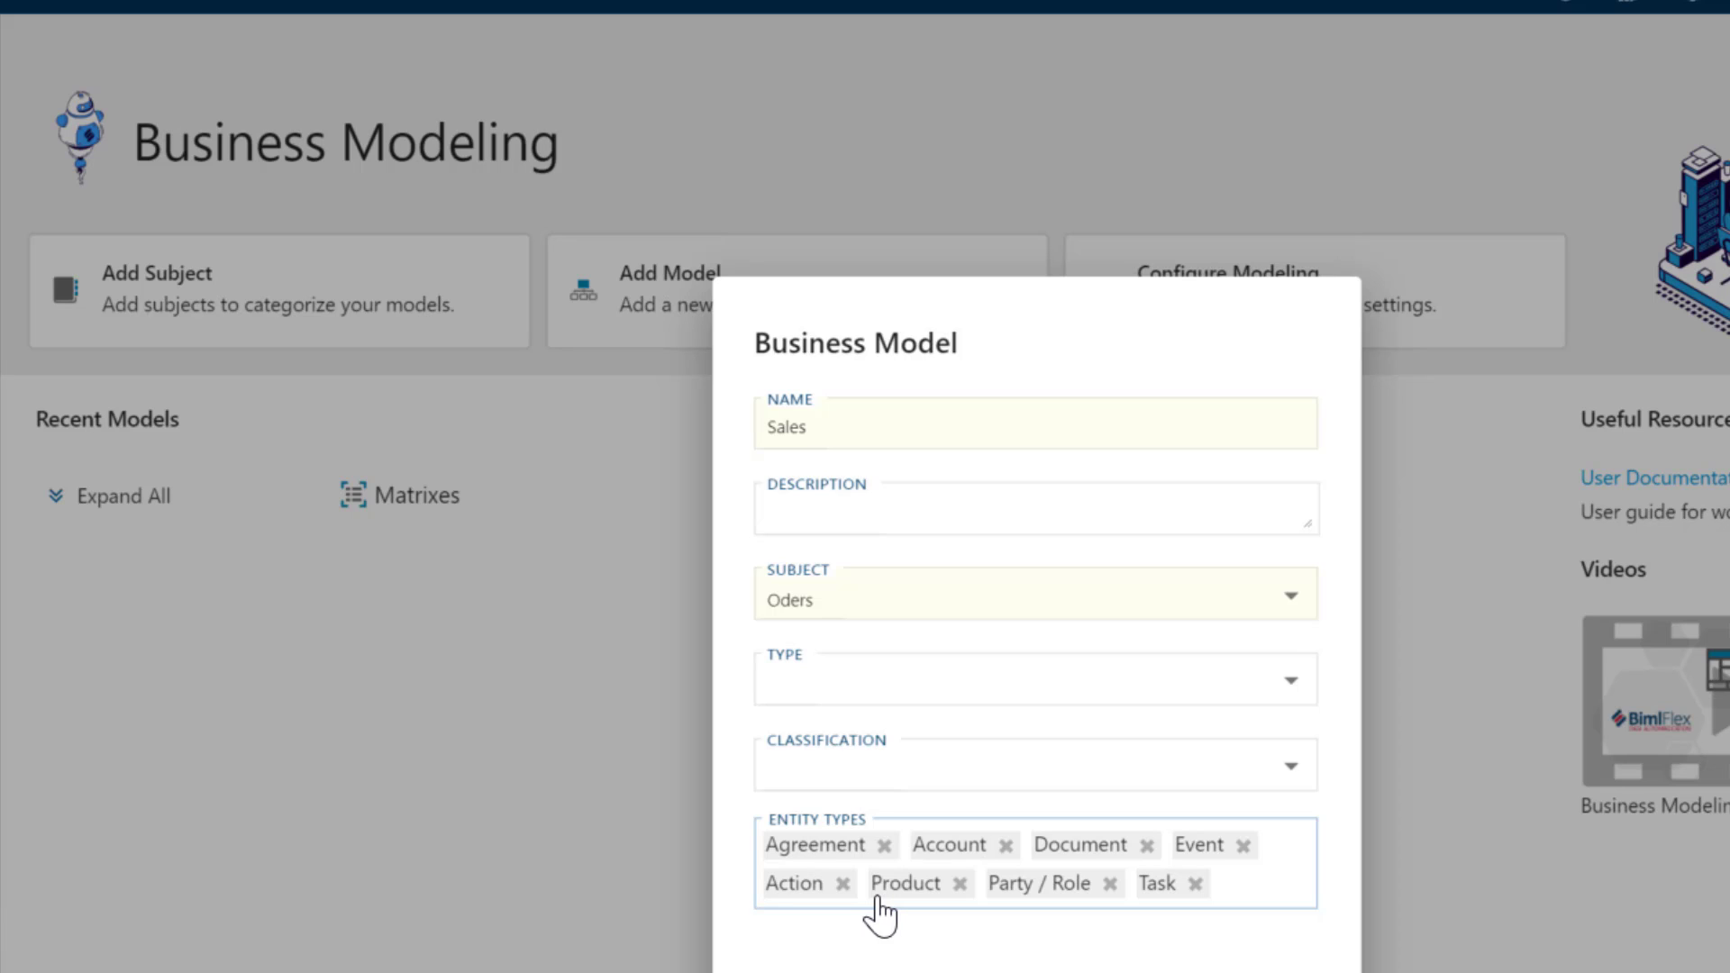
{"action": "left_click", "coordinate": [982, 696]}
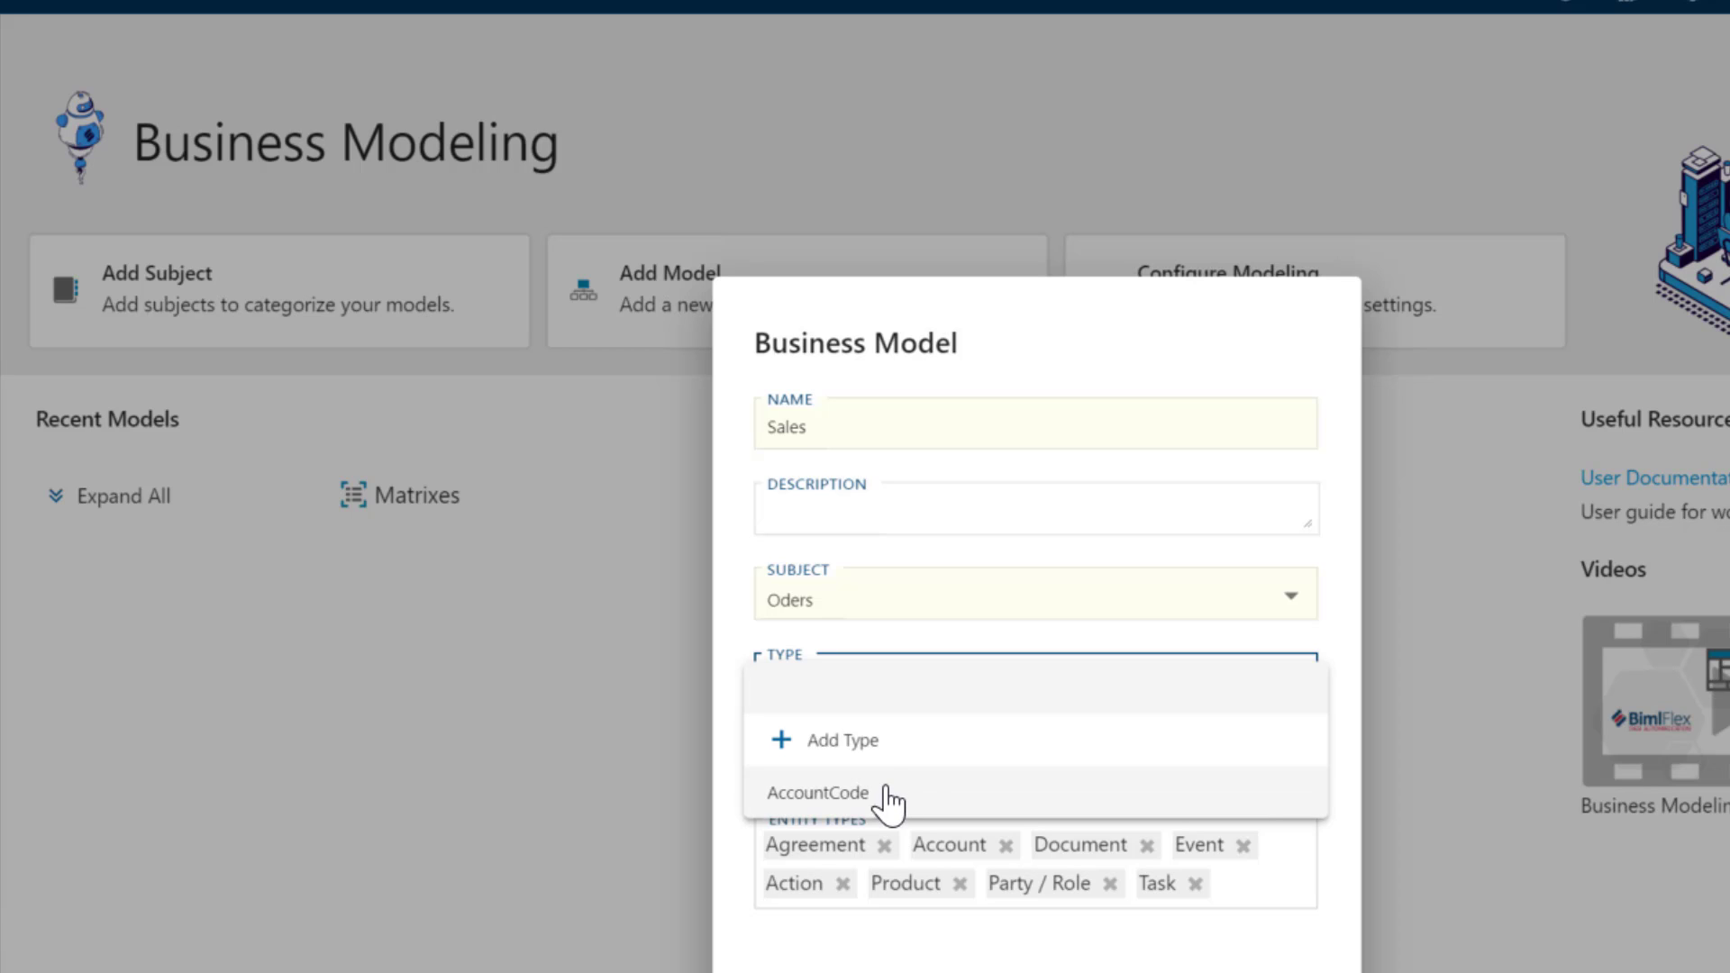
{"action": "left_click", "coordinate": [843, 741]}
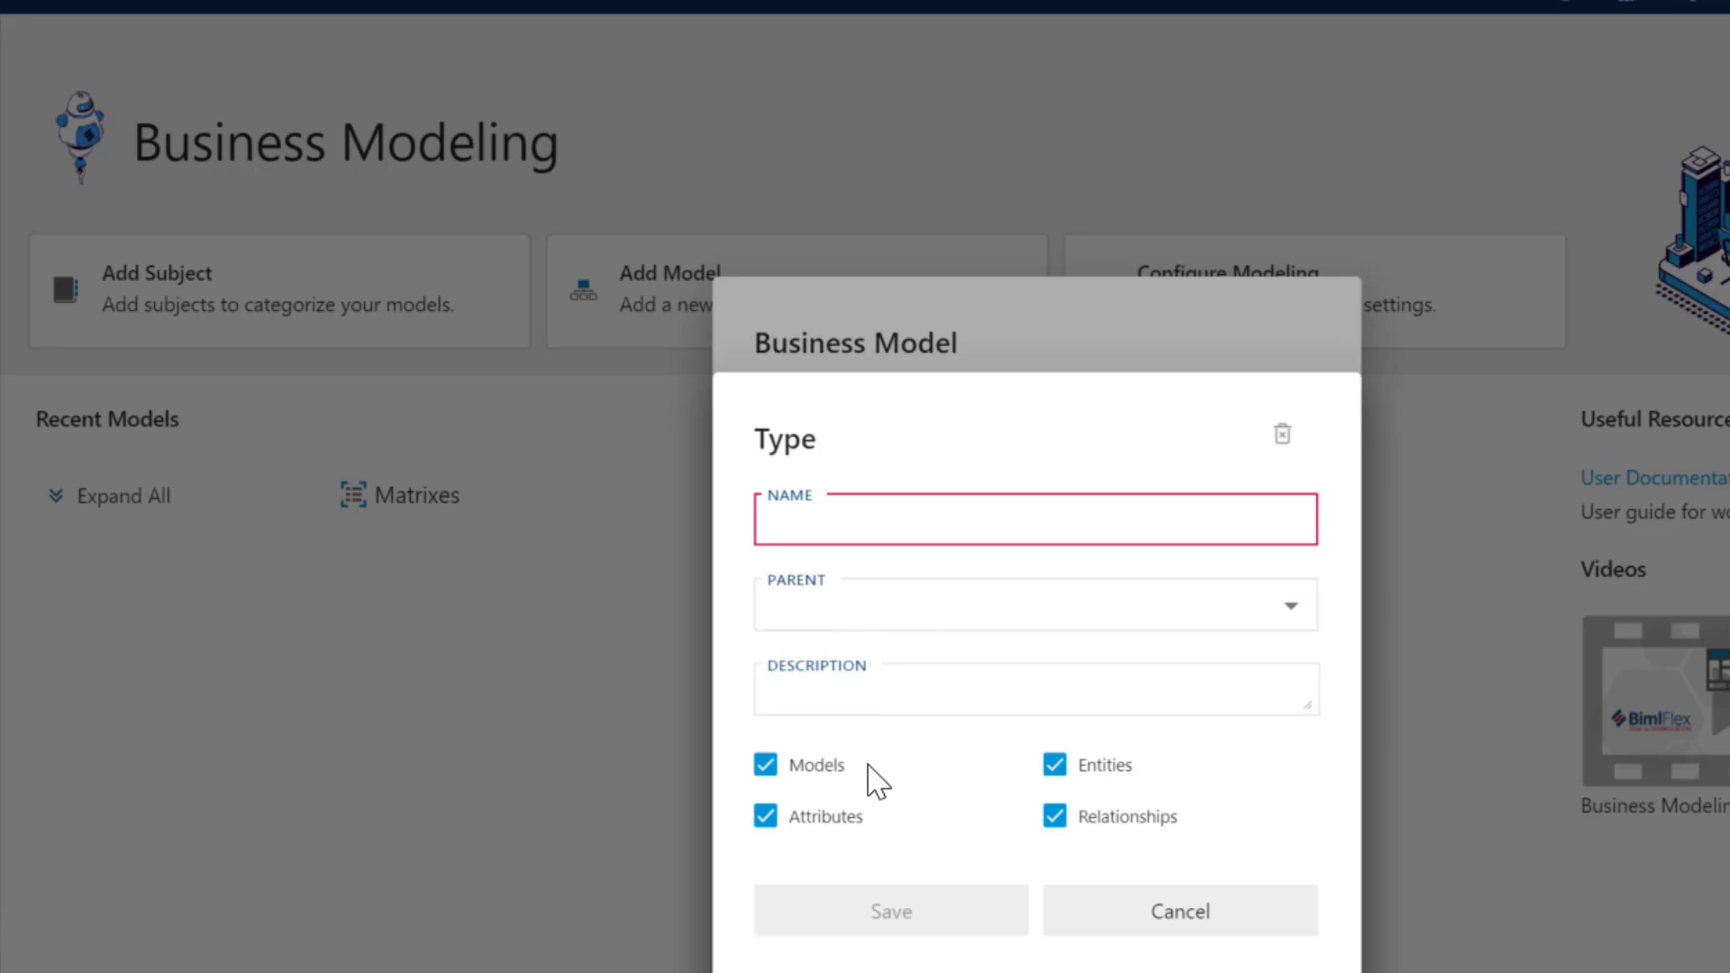
{"action": "left_click", "coordinate": [1163, 932]}
- Leave the classification empty and create the Sales model
{"action": "left_click", "coordinate": [1095, 770]}
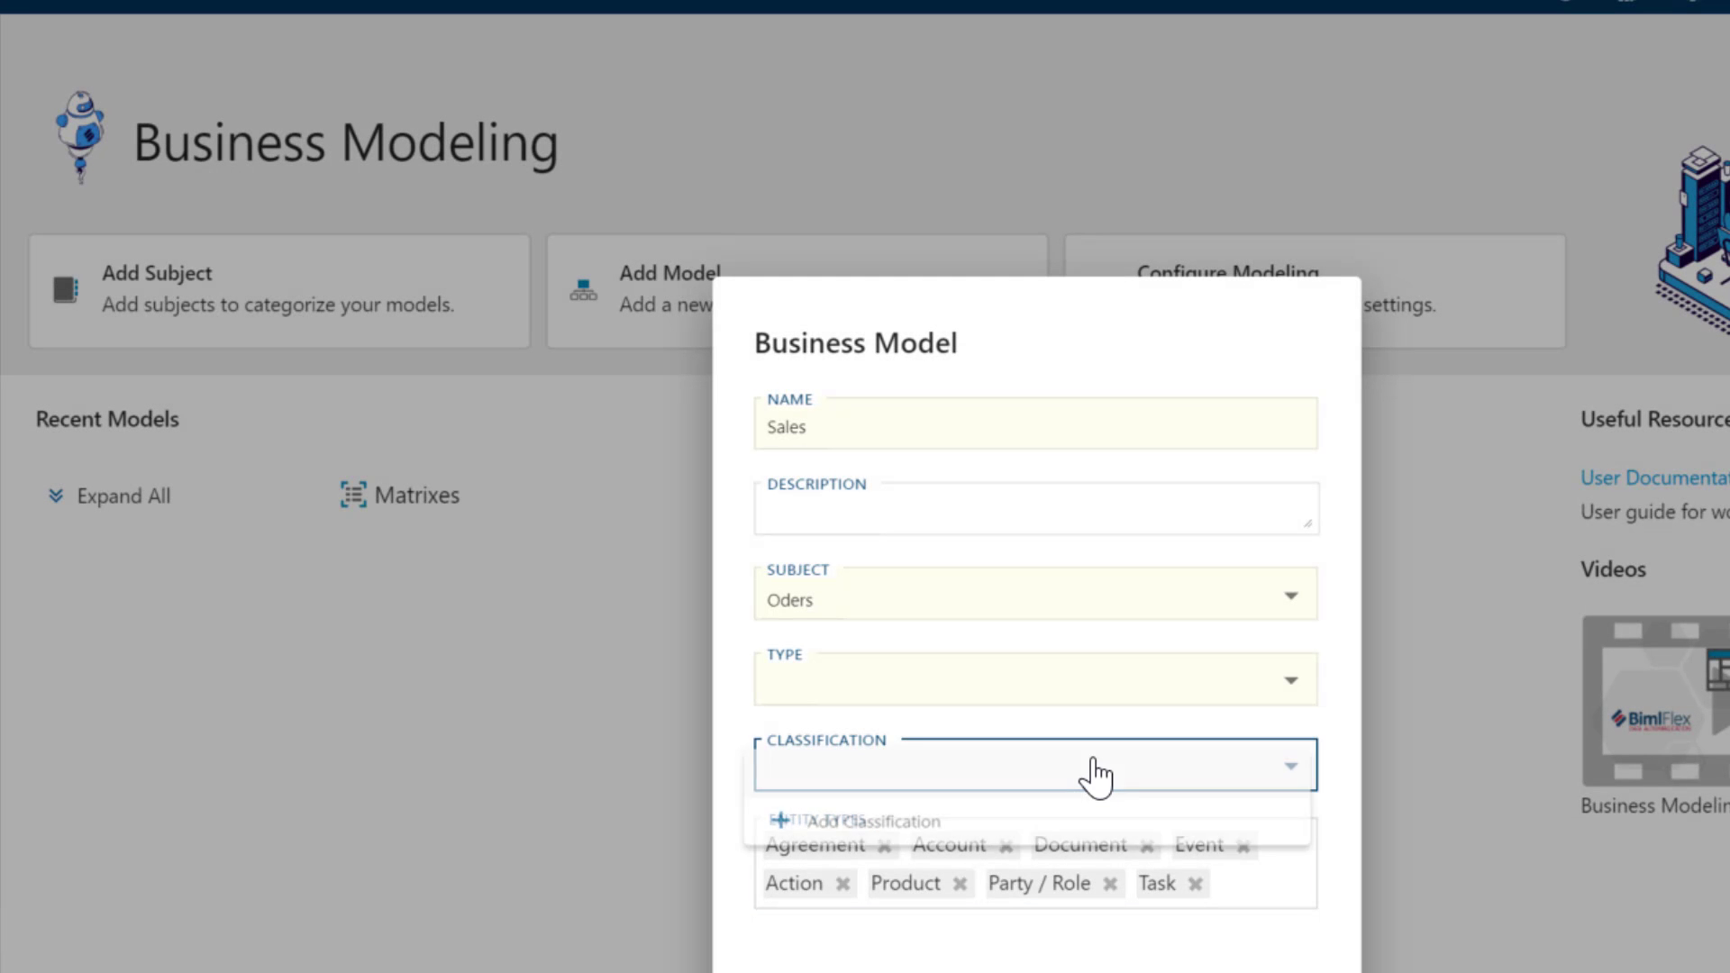
{"action": "left_click", "coordinate": [988, 728]}
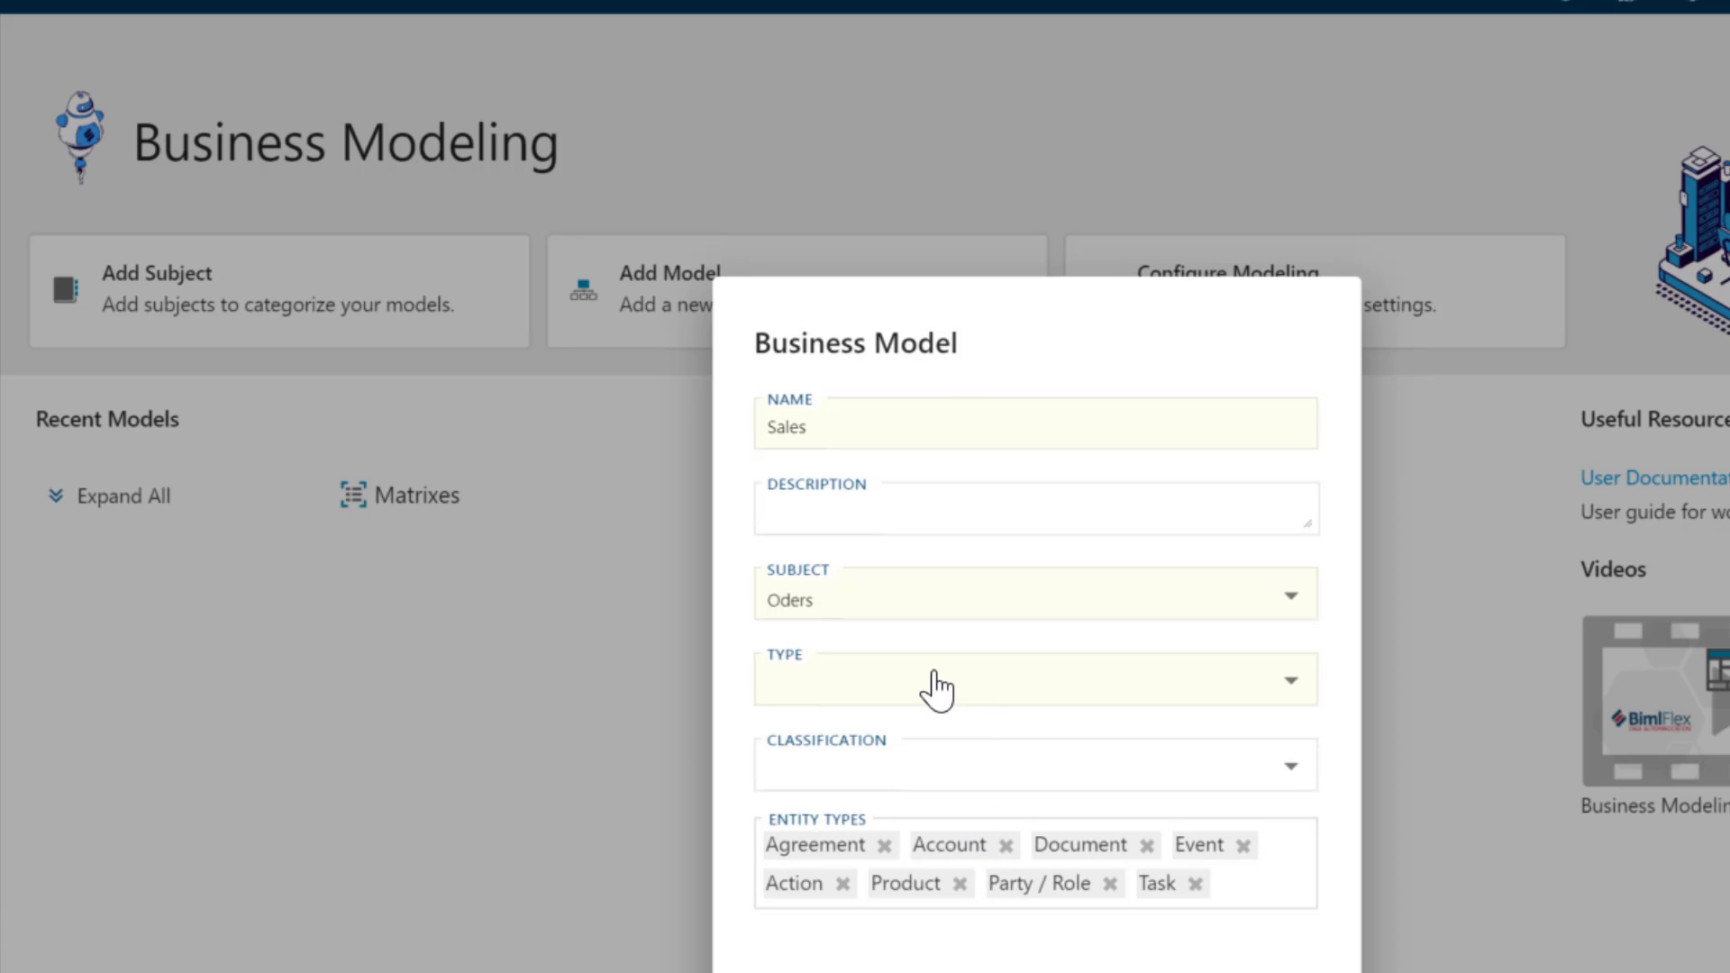
{"action": "left_click", "coordinate": [906, 780]}
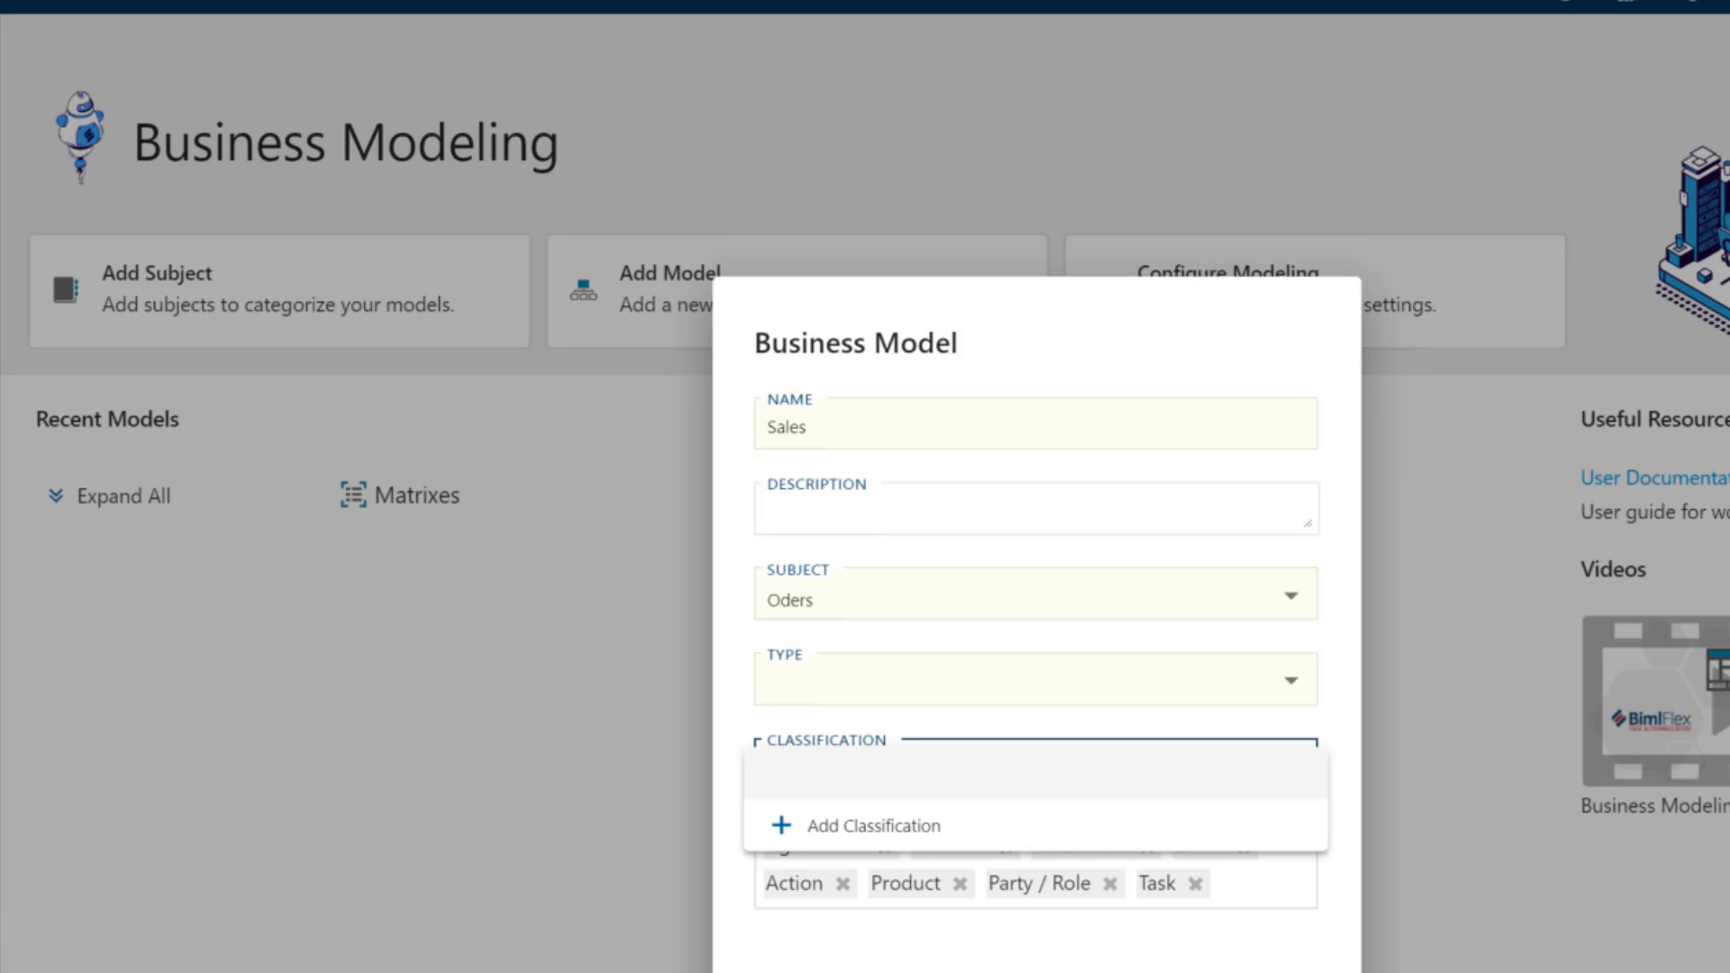
{"action": "key", "text": "Escape"}
{"action": "key", "text": "Return"}
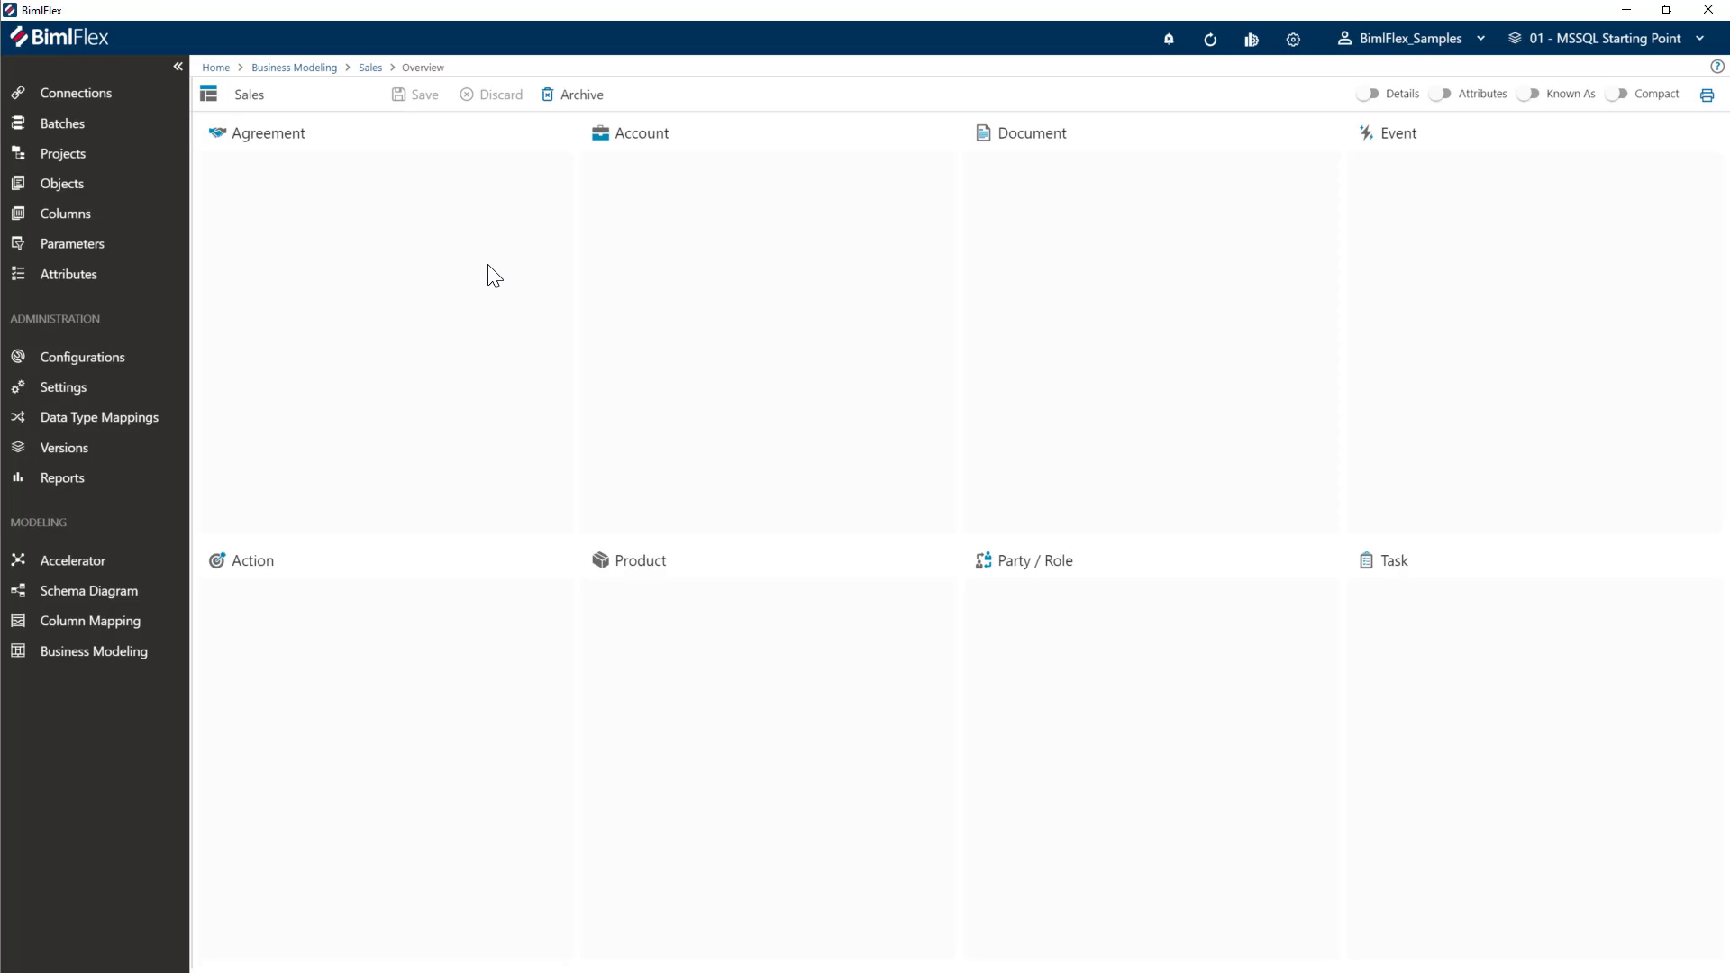
- Add a Sales entity under Event and a person entity placed under Party / Role
{"action": "double_click", "coordinate": [369, 299]}
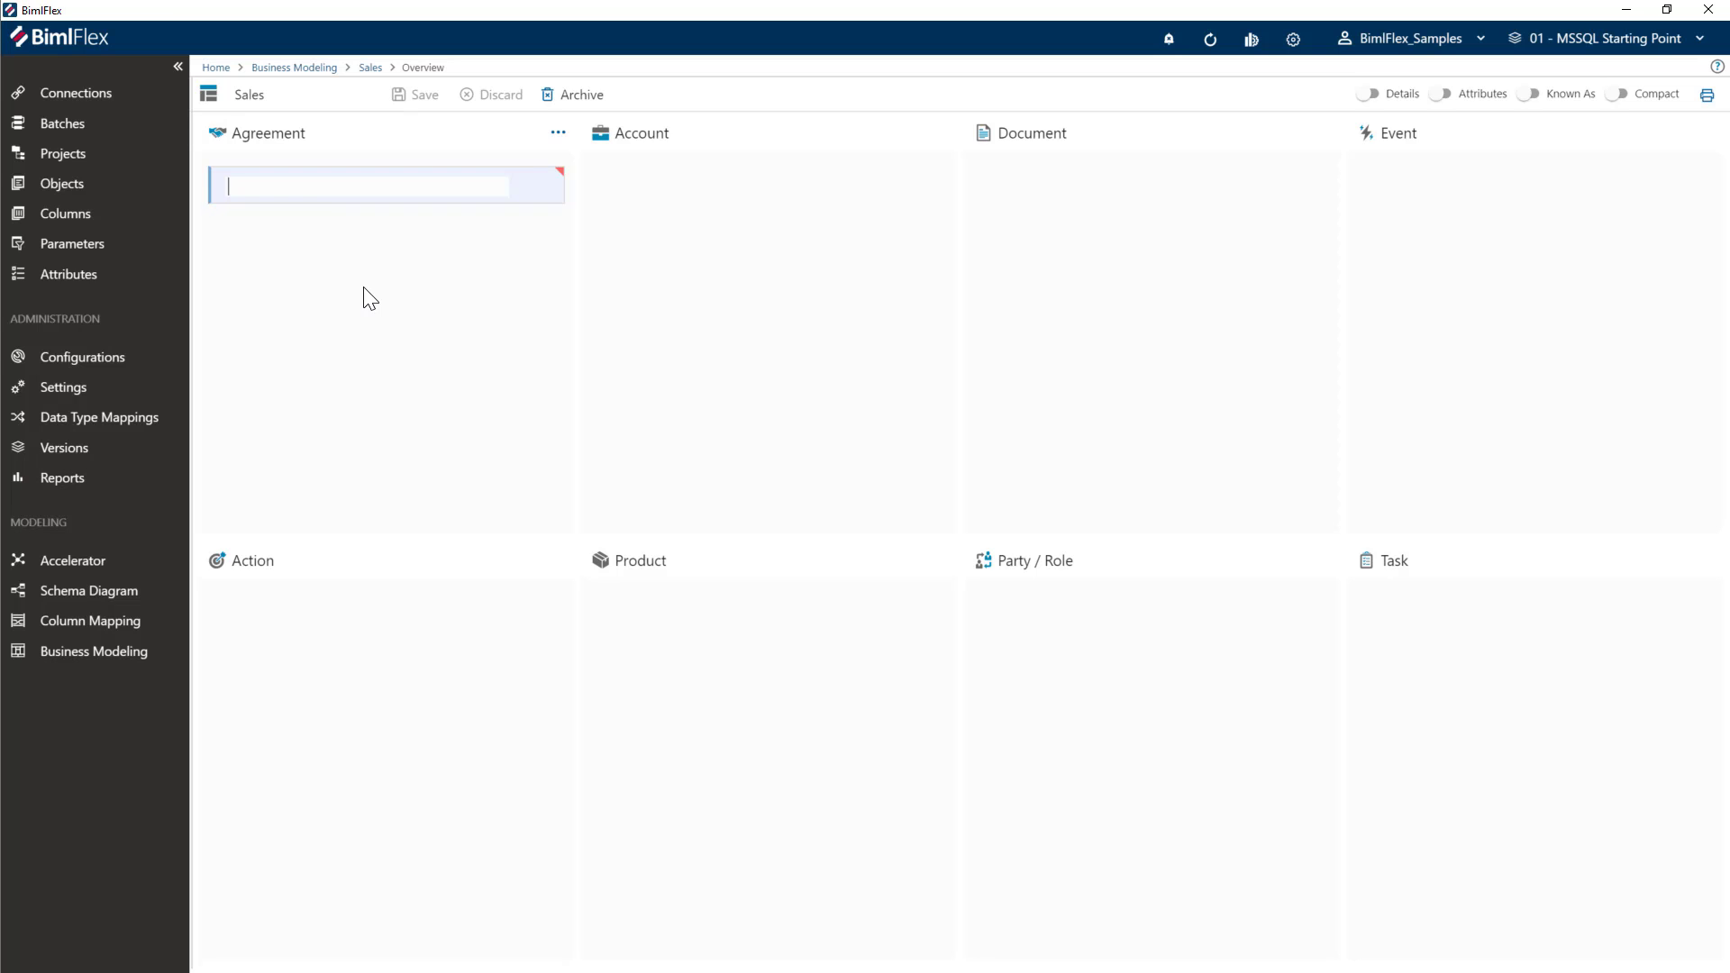
{"action": "double_click", "coordinate": [1545, 408]}
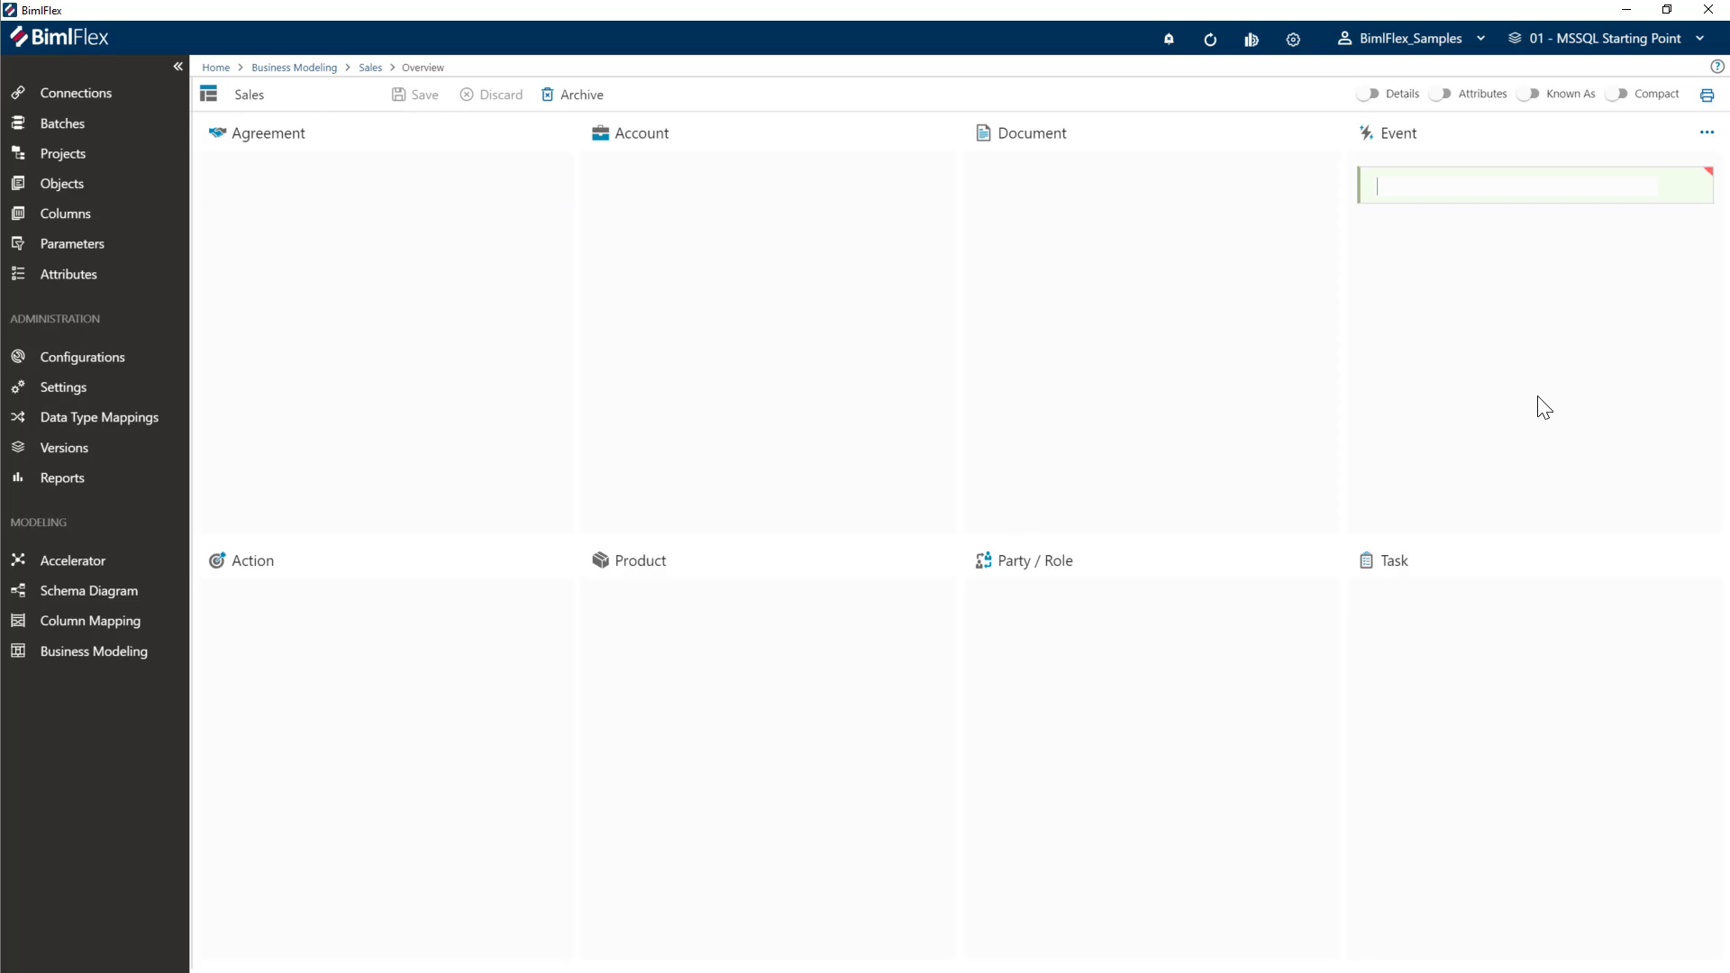
{"action": "type", "text": "Sales"}
{"action": "key", "text": "Return"}
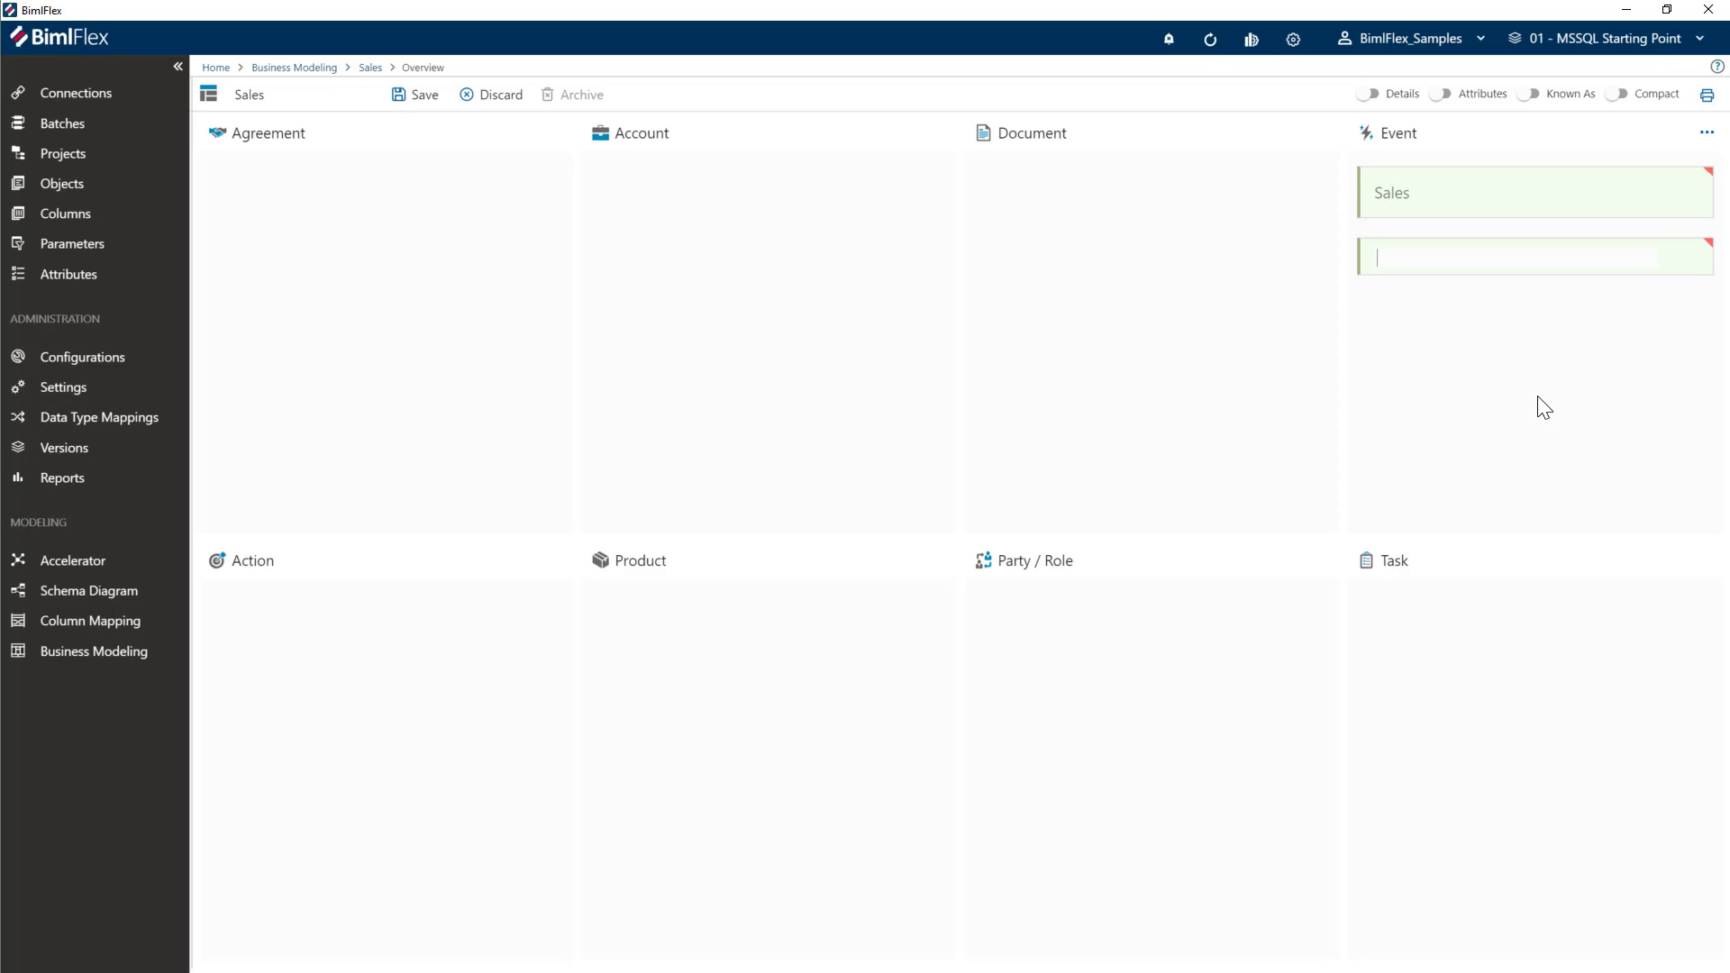
{"action": "type", "text": "Bob"}
{"action": "key", "text": "Return"}
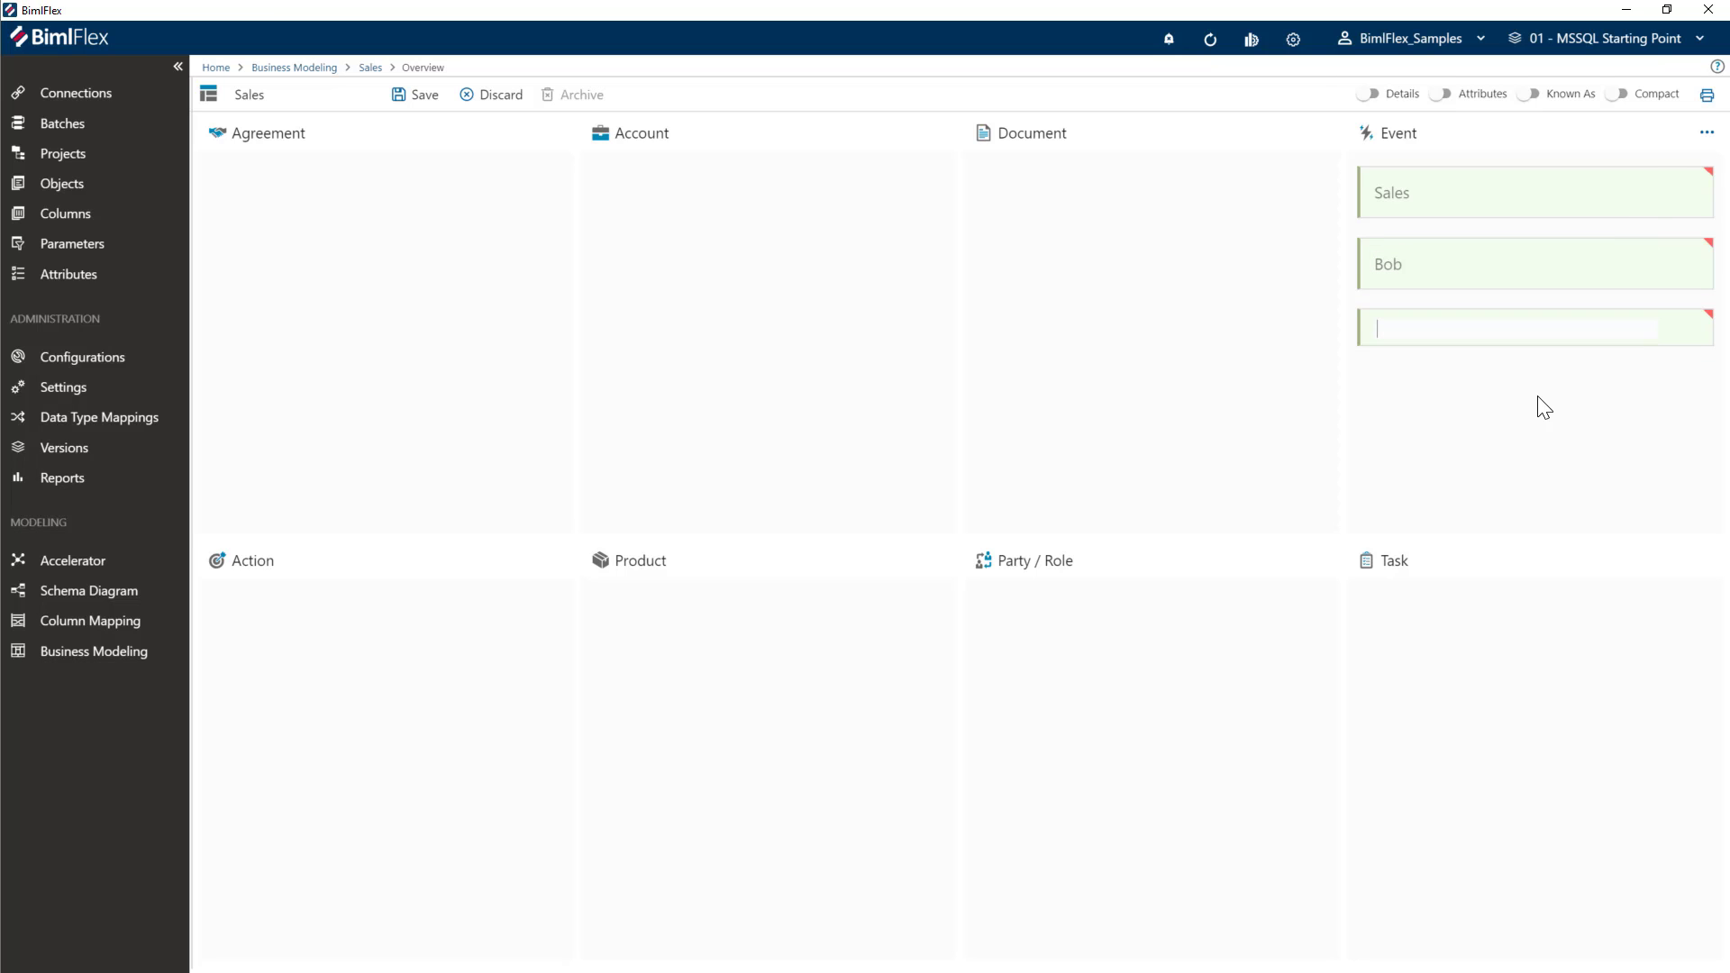
{"action": "left_click_drag", "start_coordinate": [1502, 283], "coordinate": [1151, 712]}
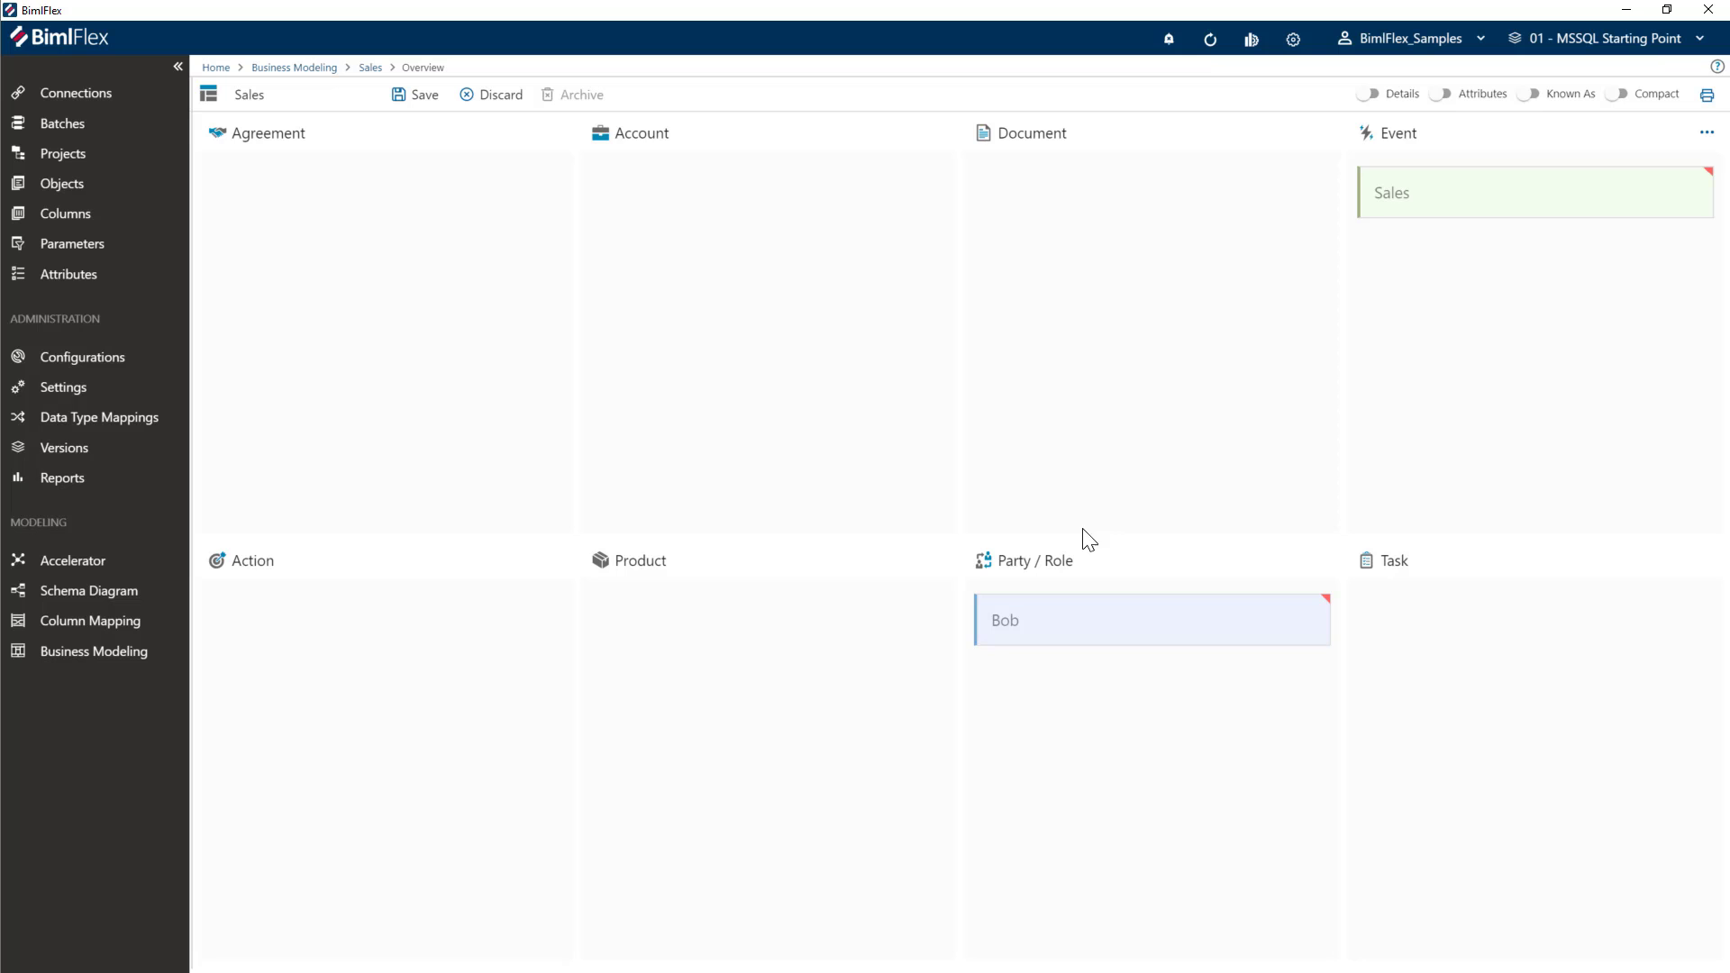